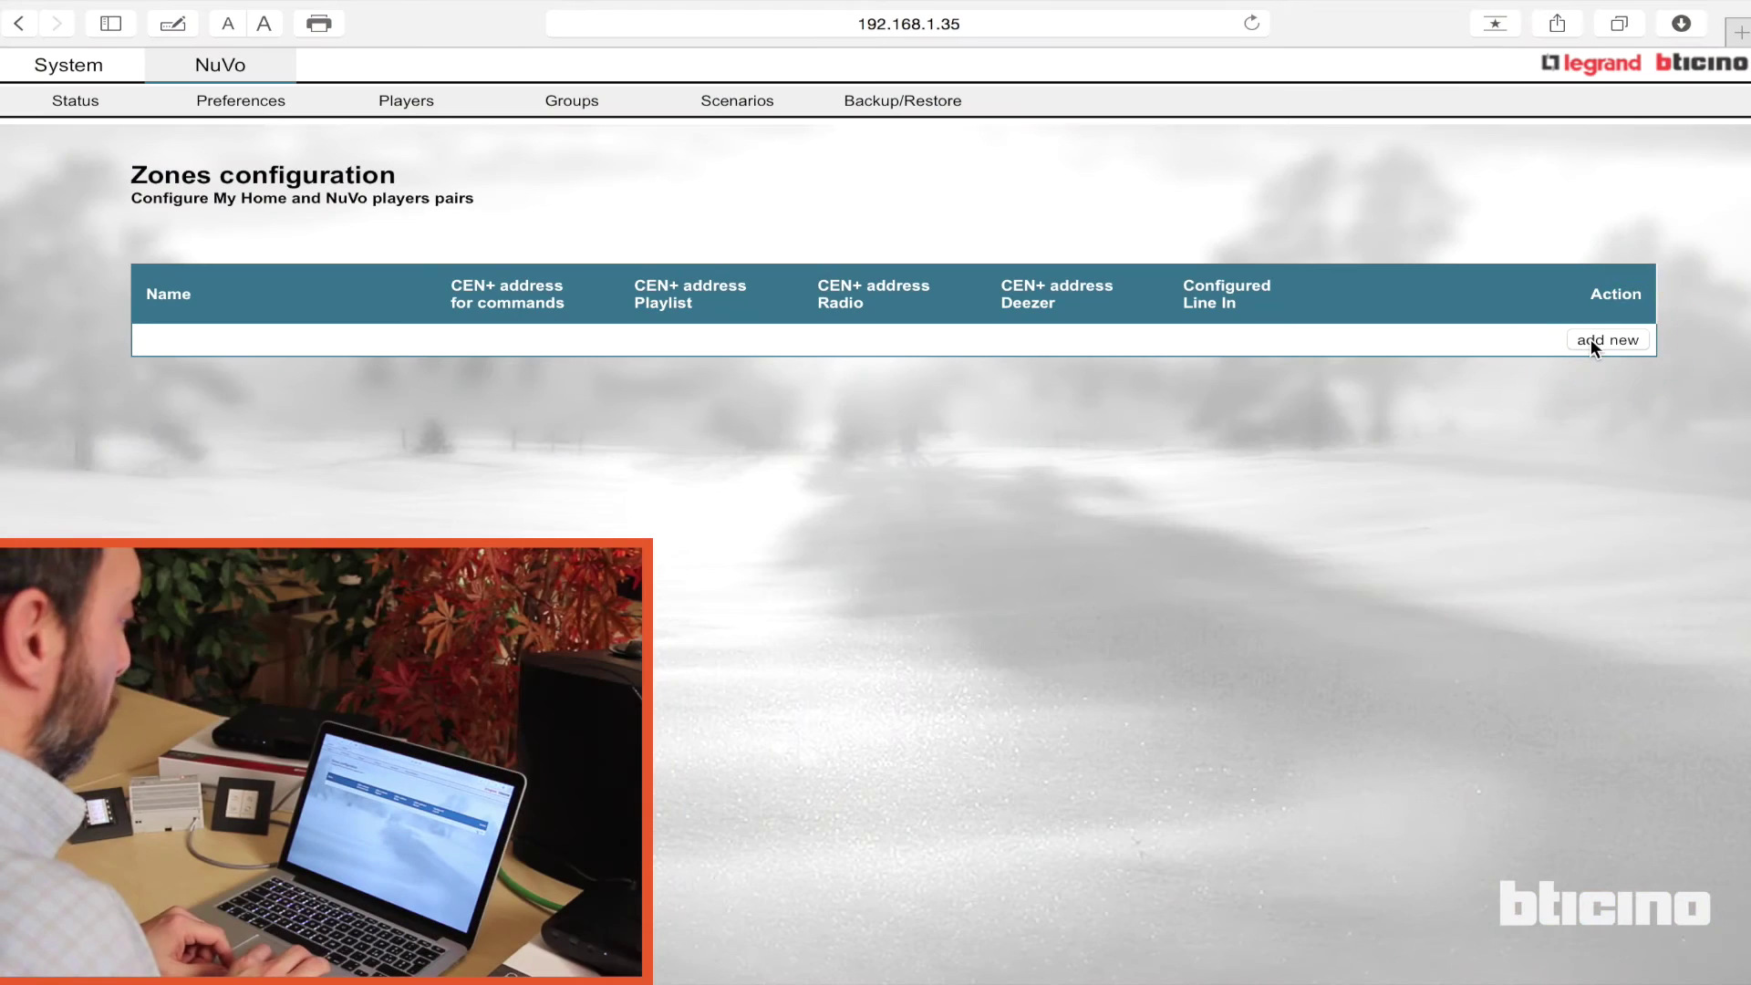
Step: Add a new zone for the P100 Living Room player and set its CEN+ Base commands address to 1
{"action": "left_click", "coordinate": [1591, 339]}
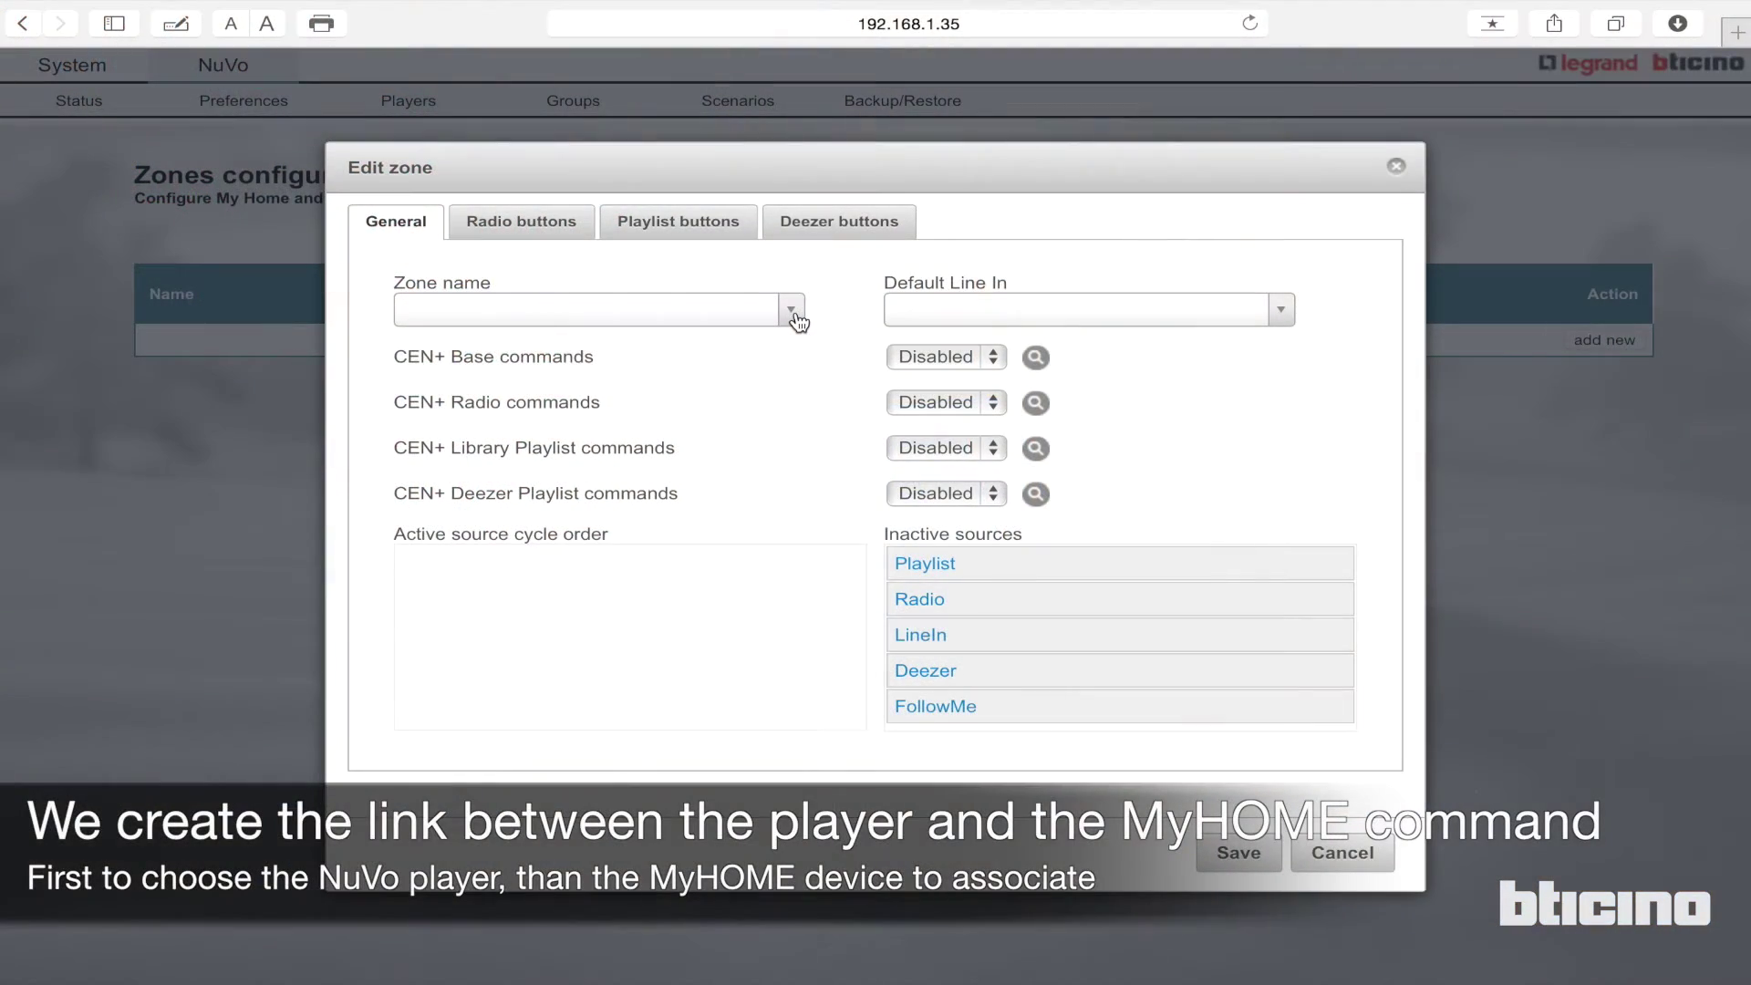
{"action": "left_click", "coordinate": [792, 312]}
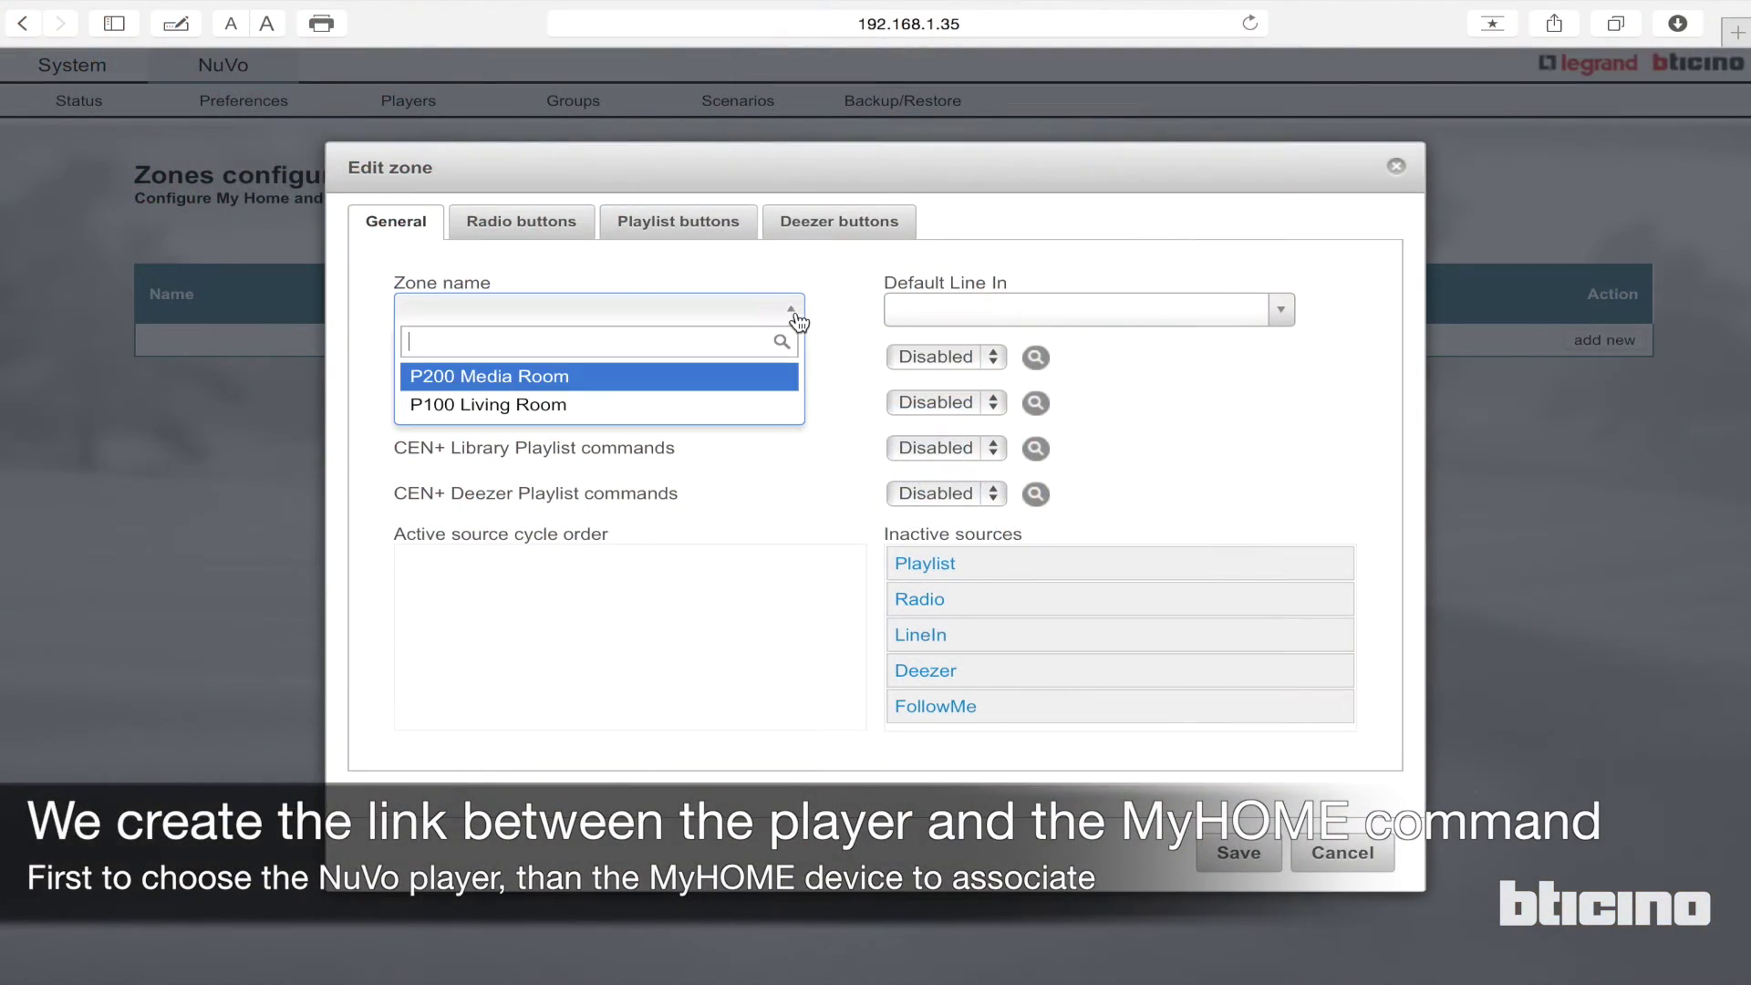
{"action": "left_click", "coordinate": [748, 407]}
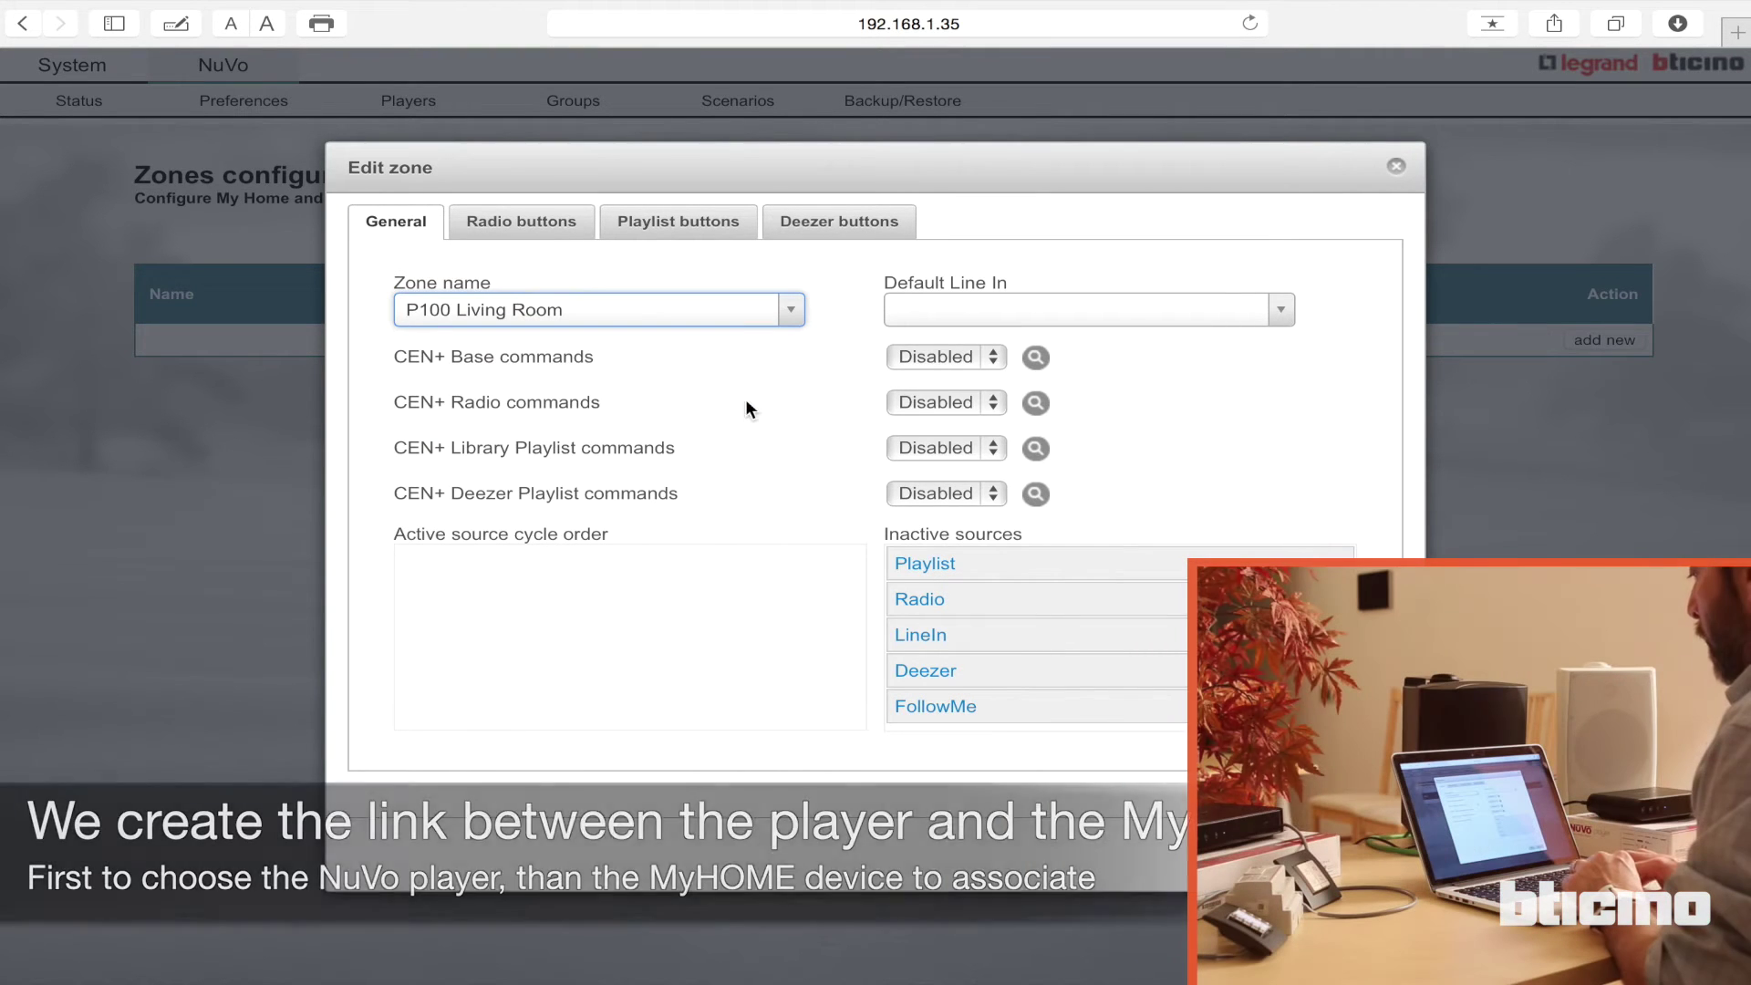
{"action": "left_click", "coordinate": [983, 356]}
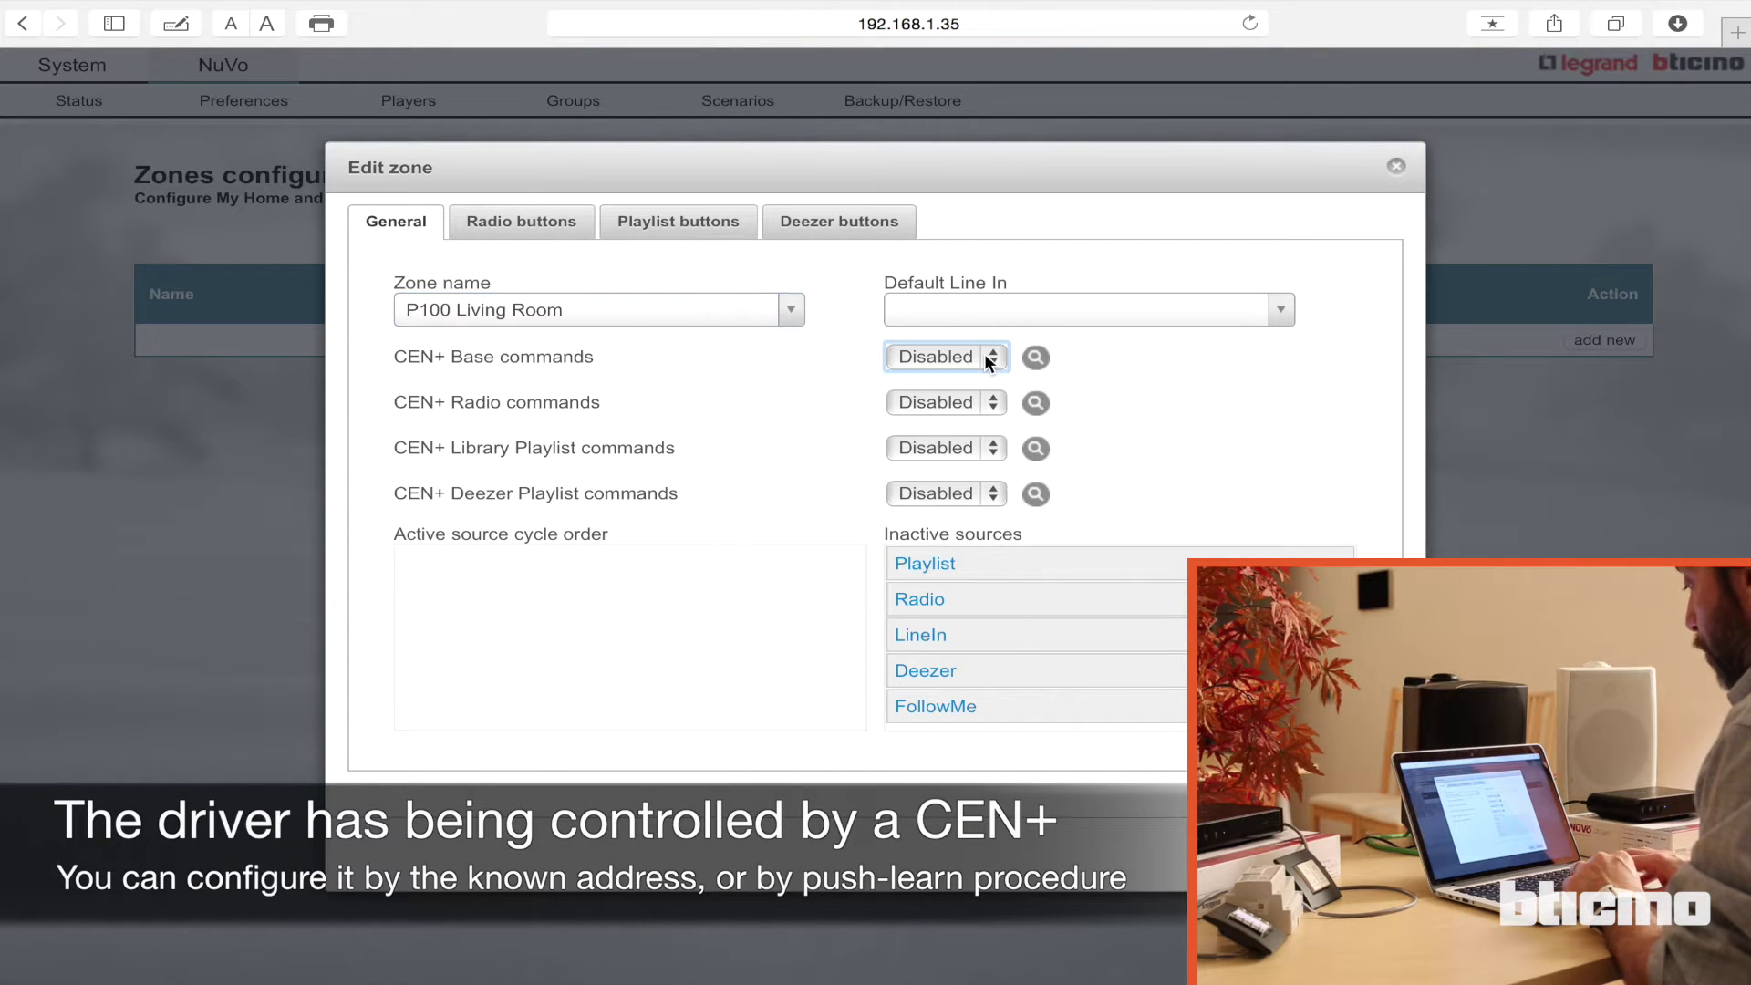
{"action": "left_click", "coordinate": [985, 354]}
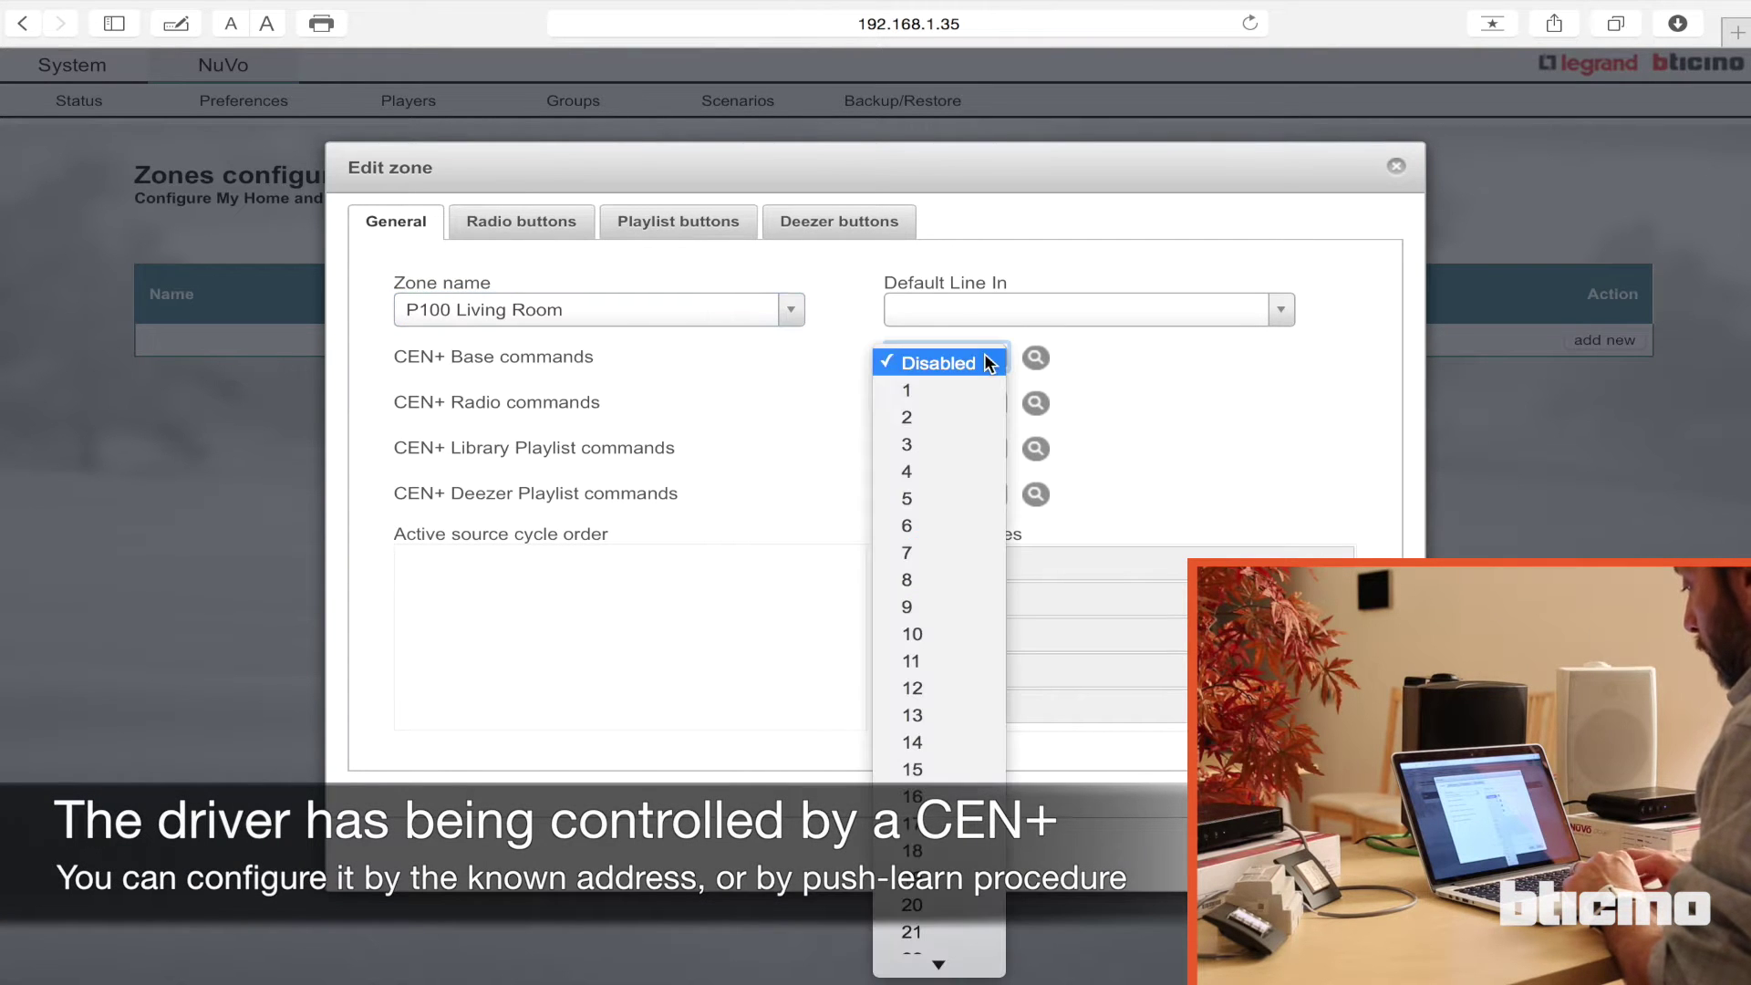
{"action": "left_click", "coordinate": [950, 389]}
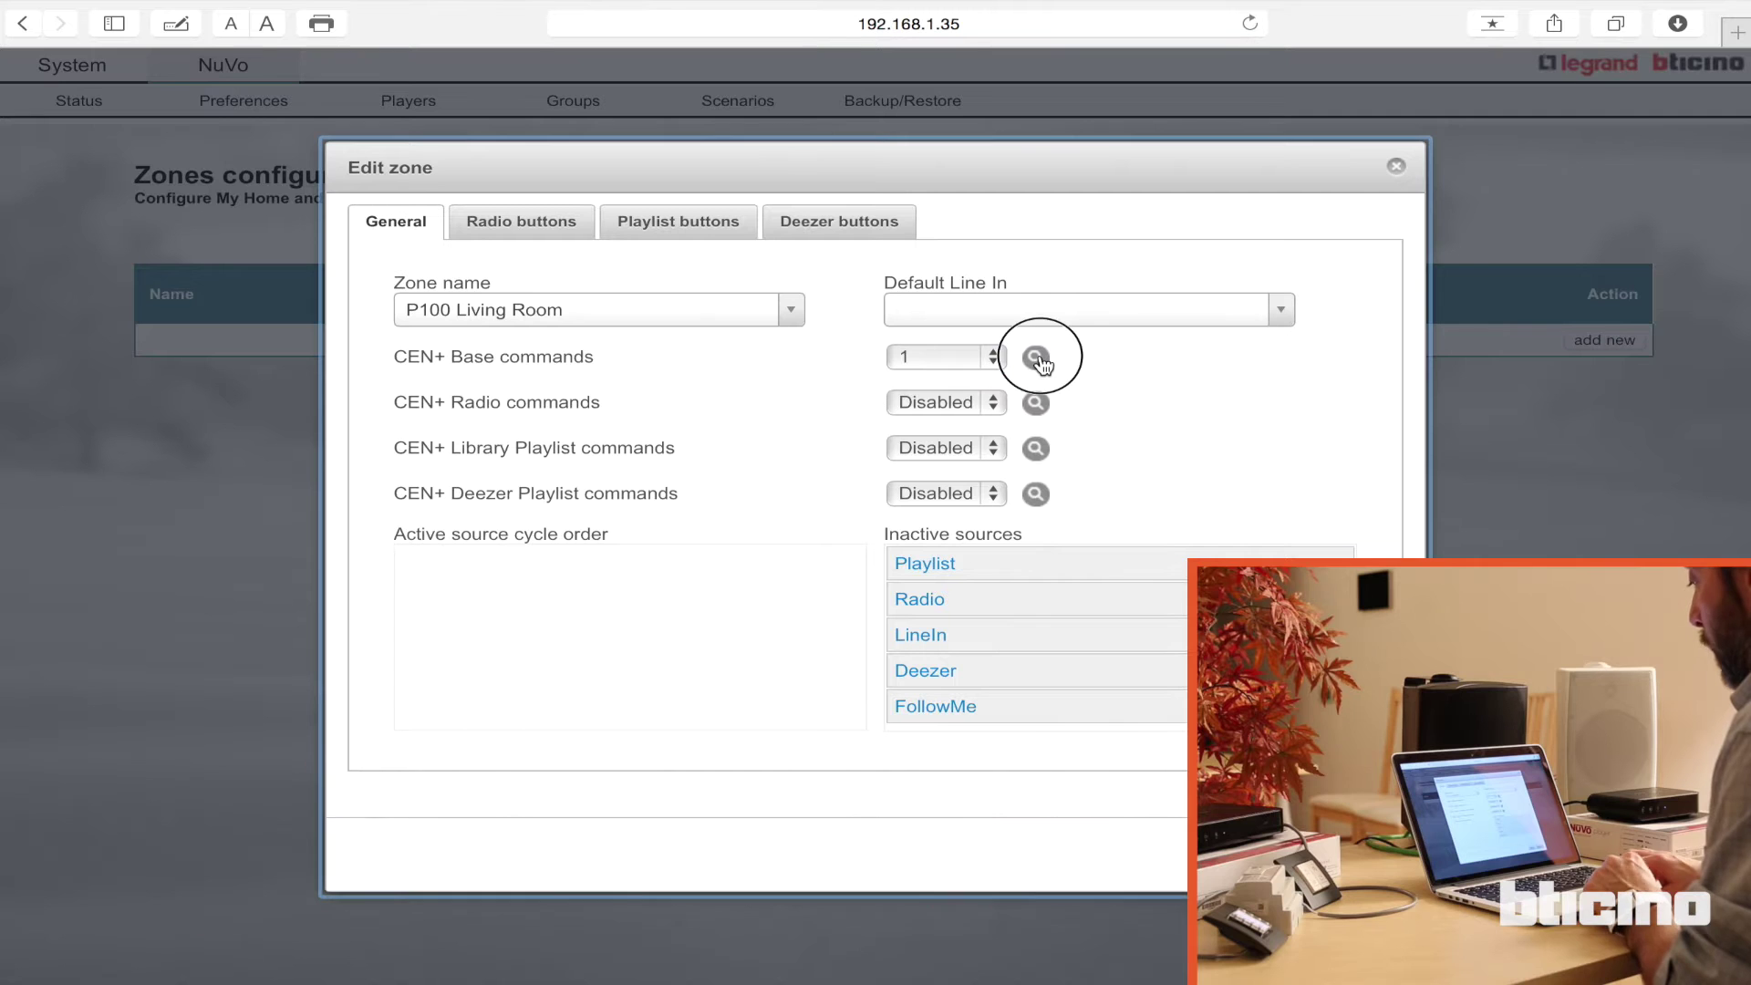
{"action": "left_click", "coordinate": [1039, 359]}
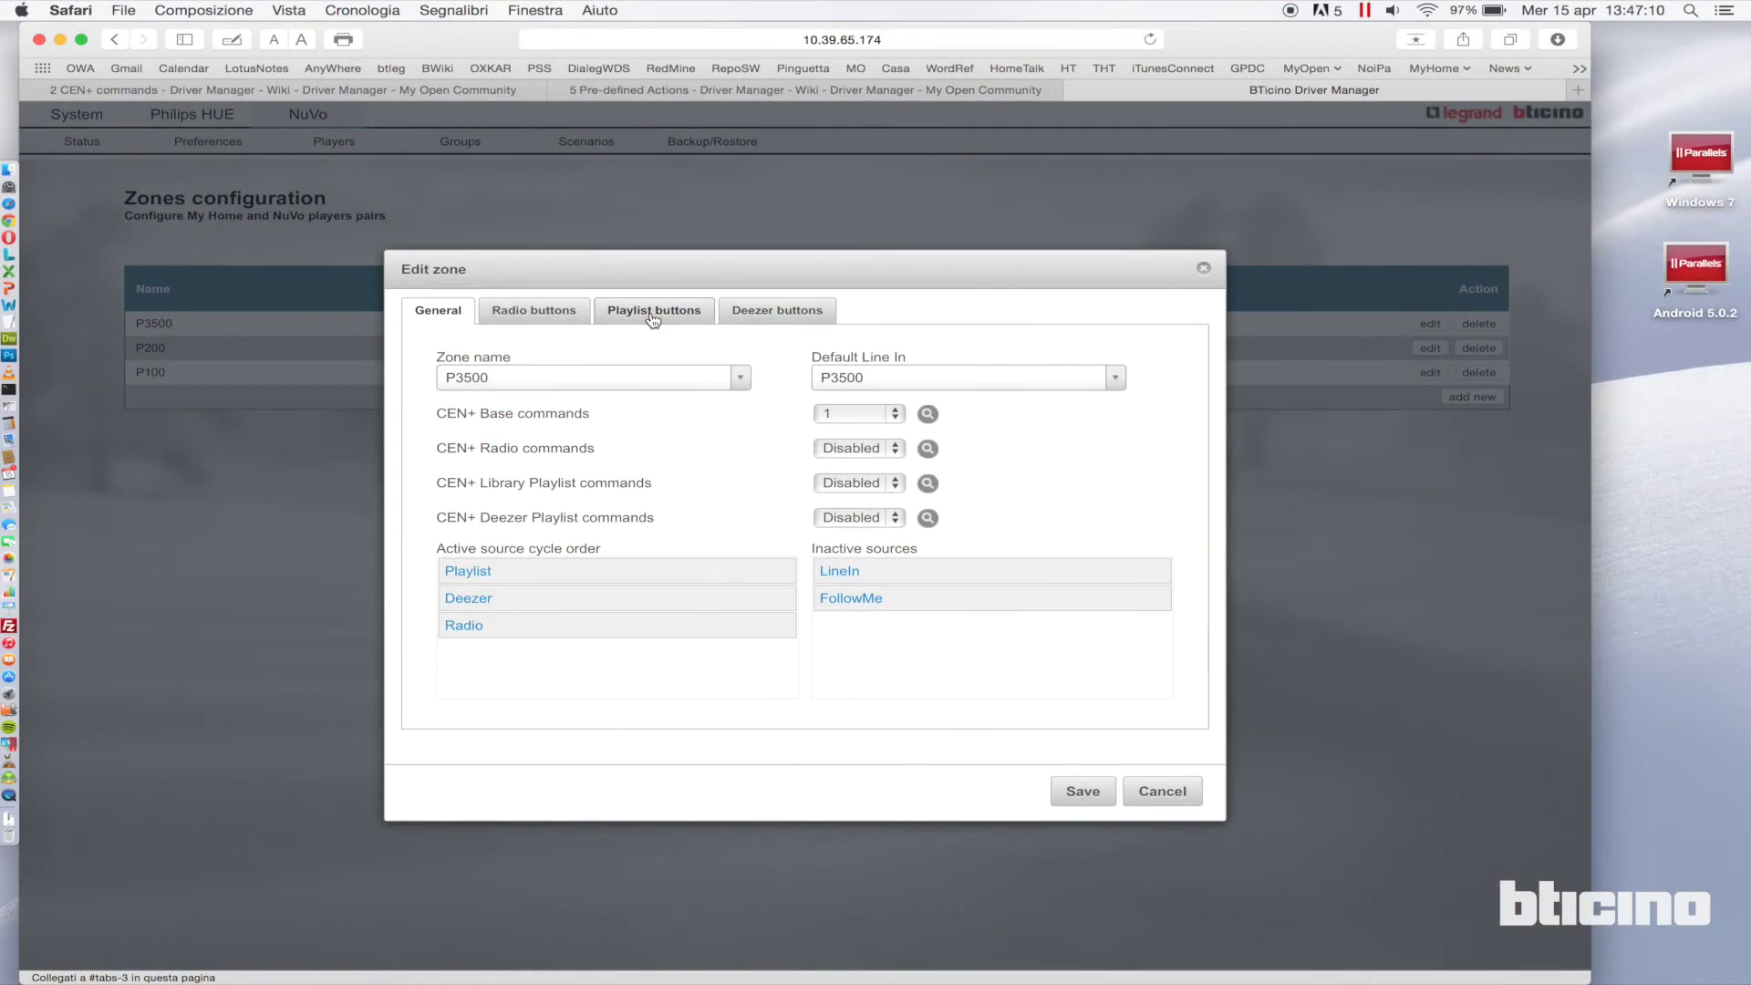
Step: Review the P3500 zone's playlist button assignments and the addresses available for its CEN+ Library Playlist commands
{"action": "left_click", "coordinate": [653, 313]}
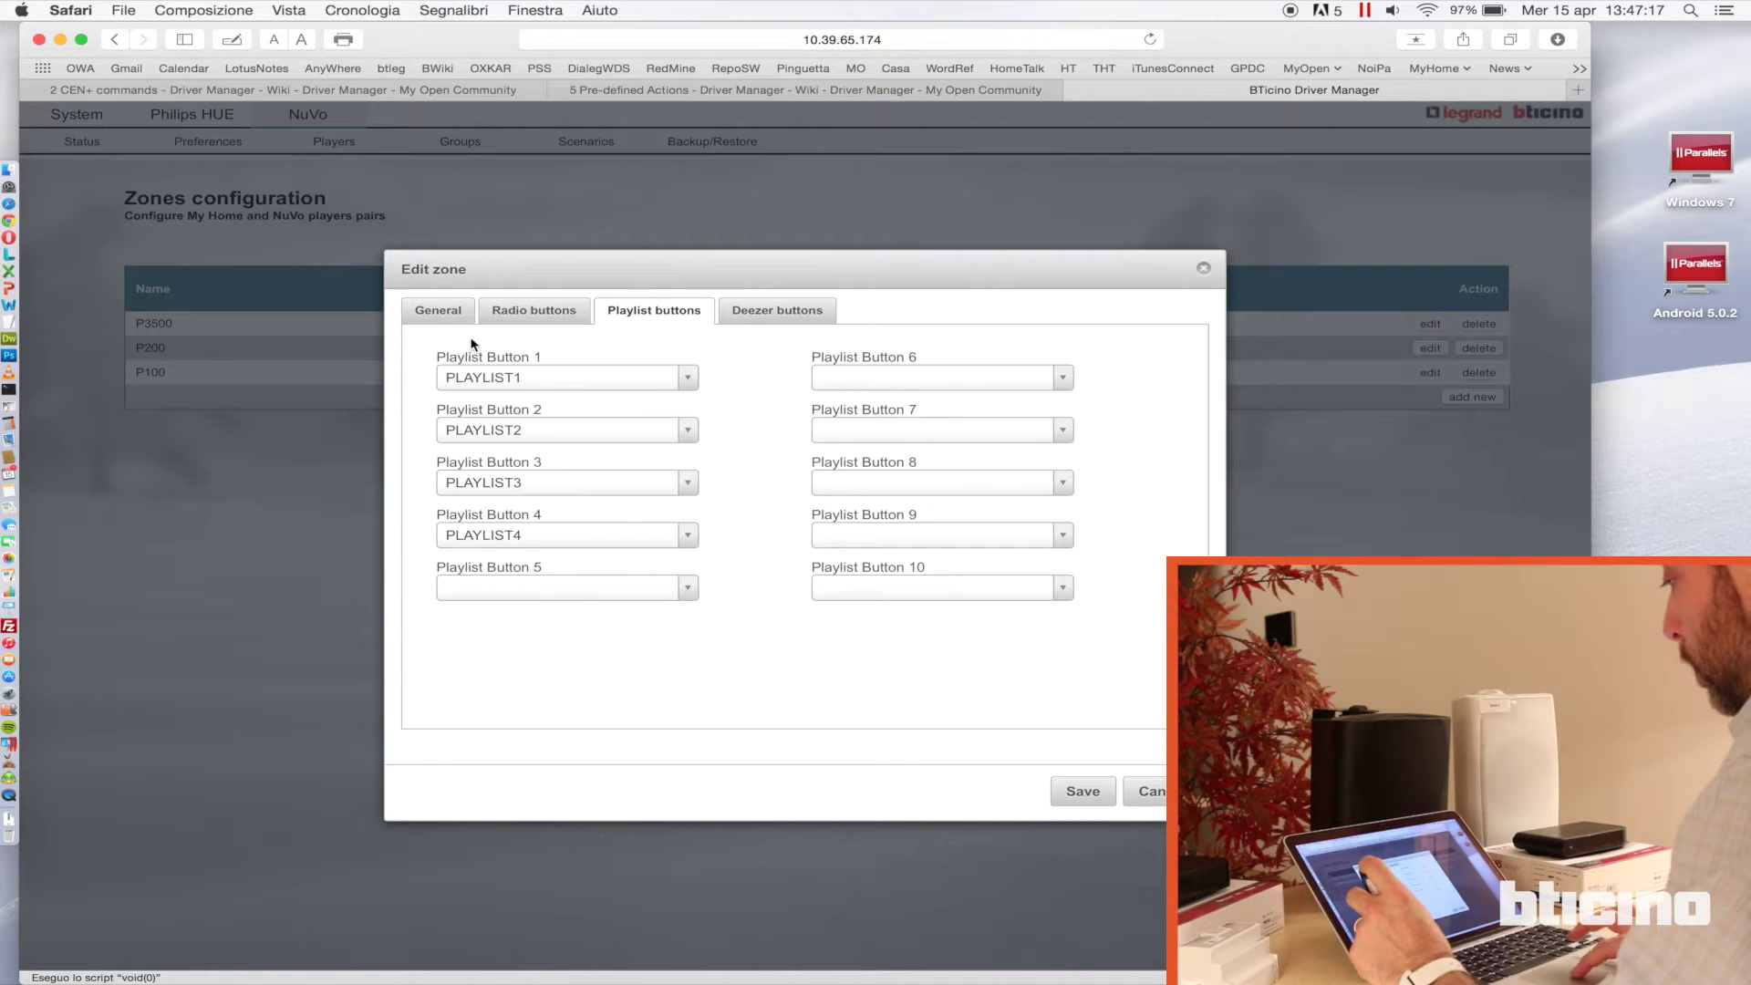
{"action": "left_click", "coordinate": [439, 313]}
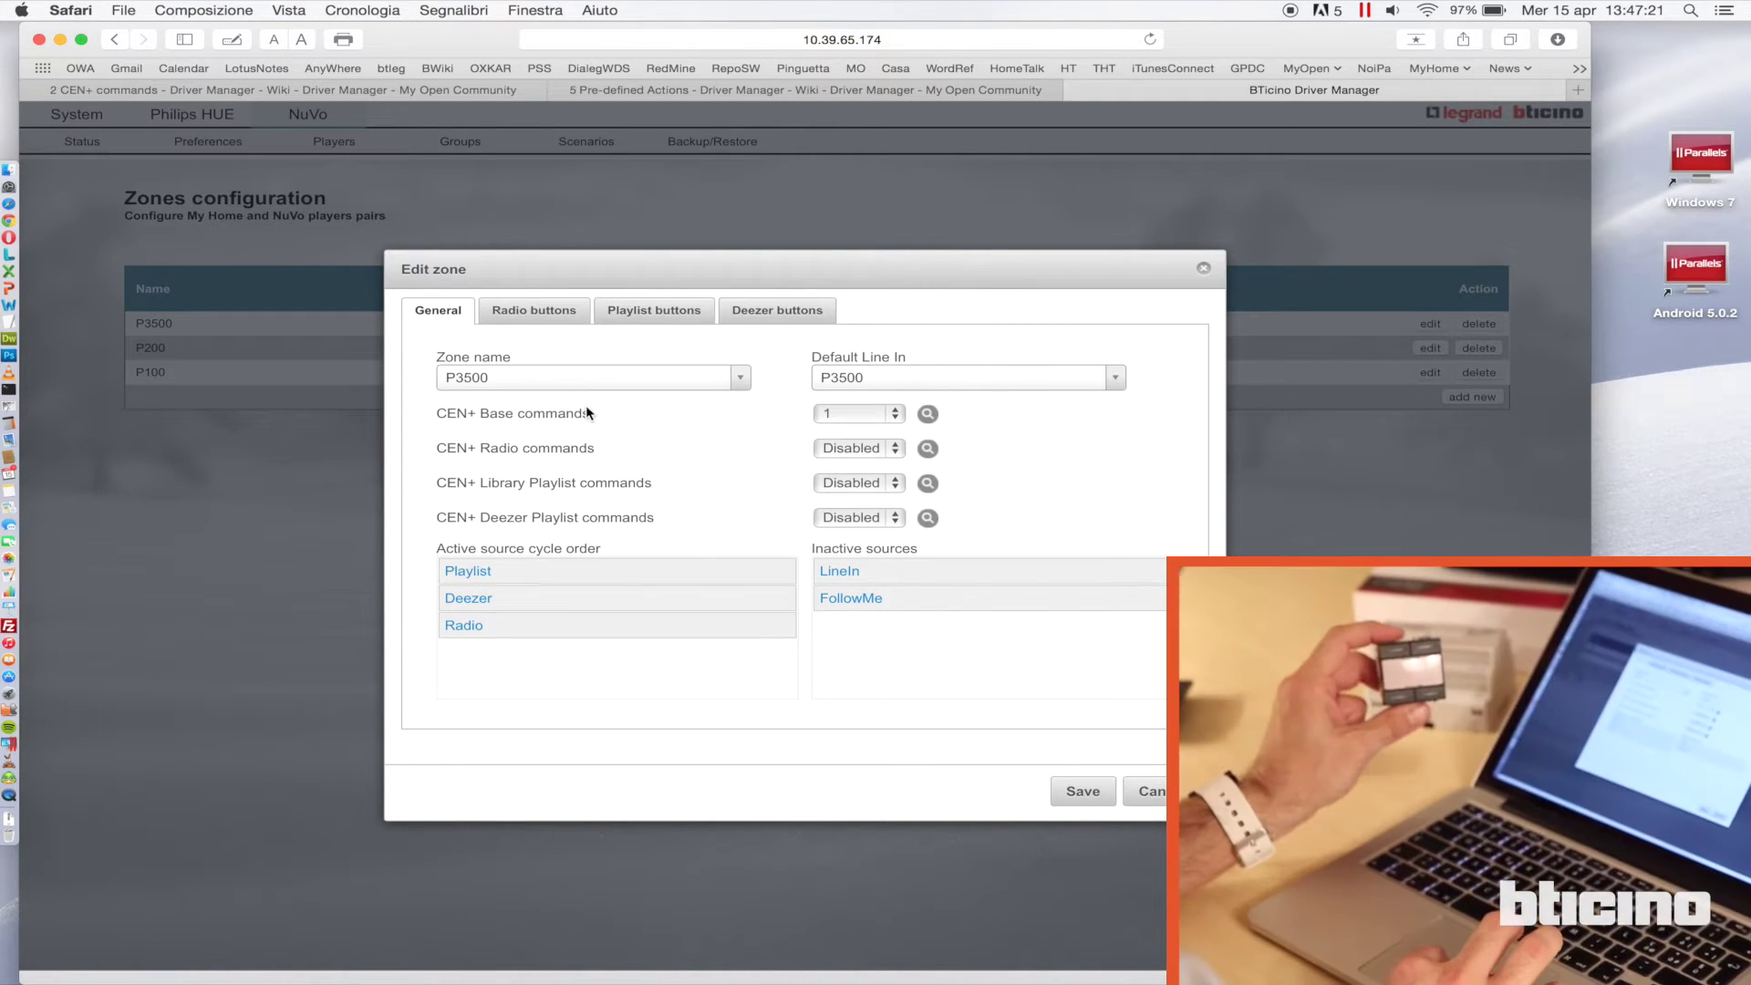
{"action": "left_click", "coordinate": [841, 484]}
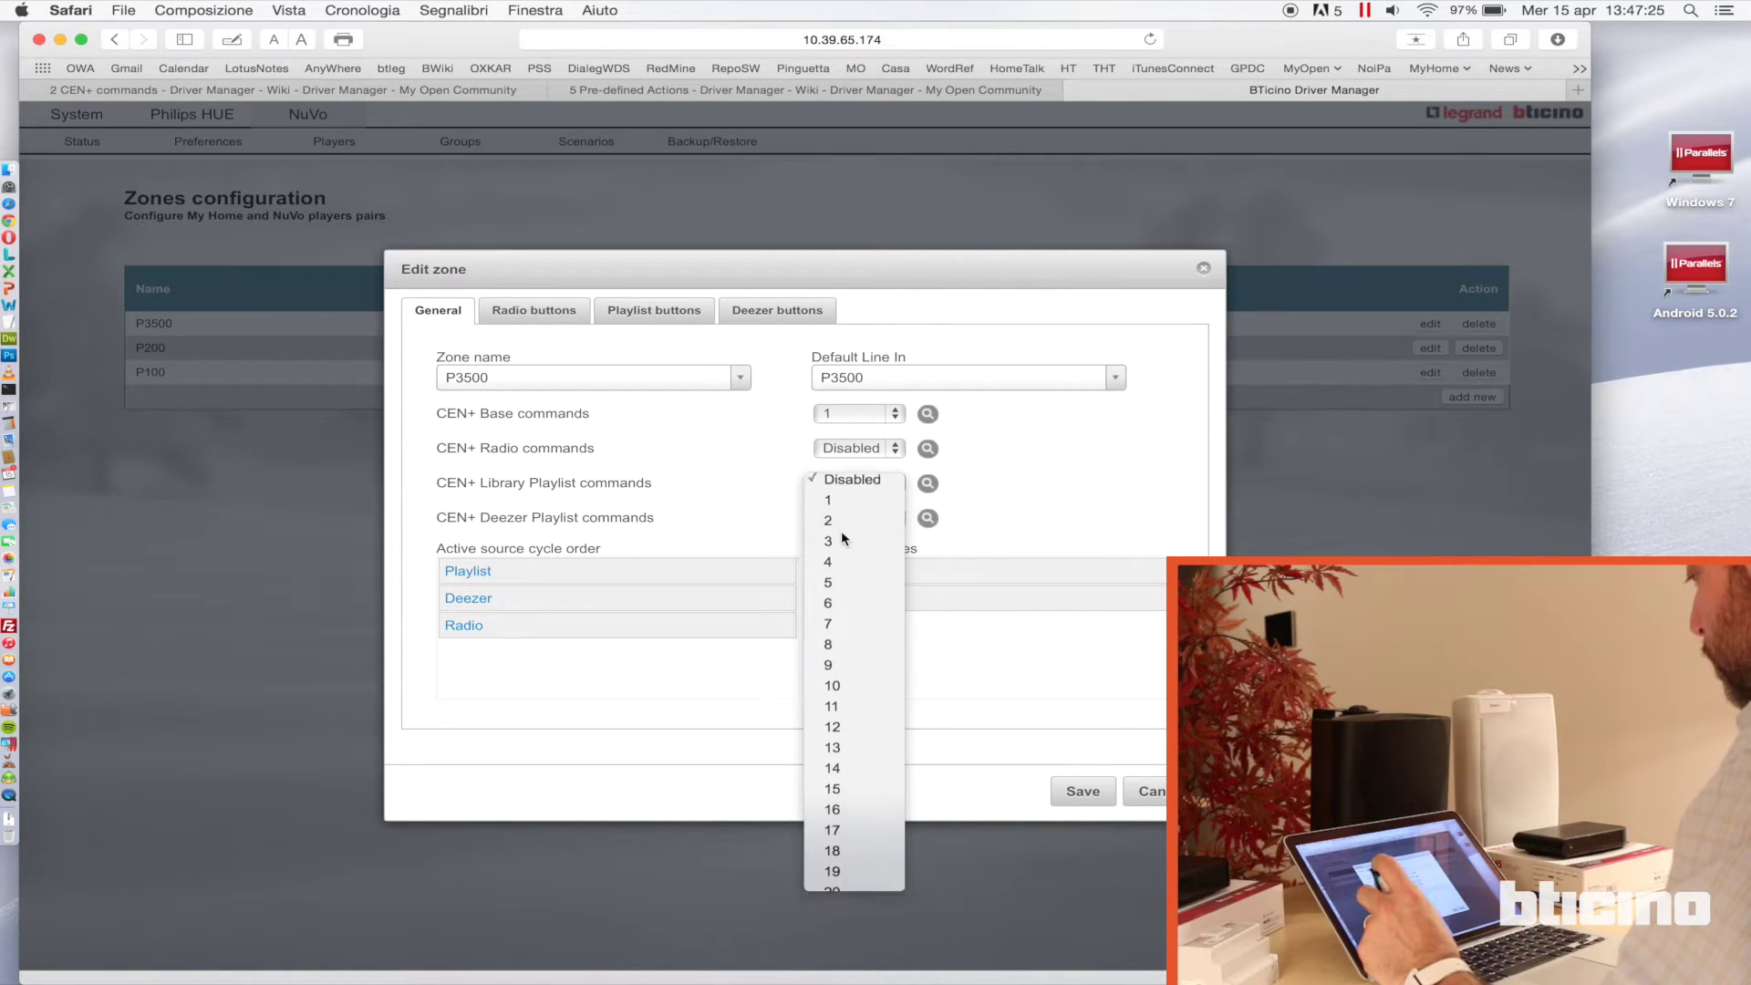
{"action": "left_click", "coordinate": [840, 529]}
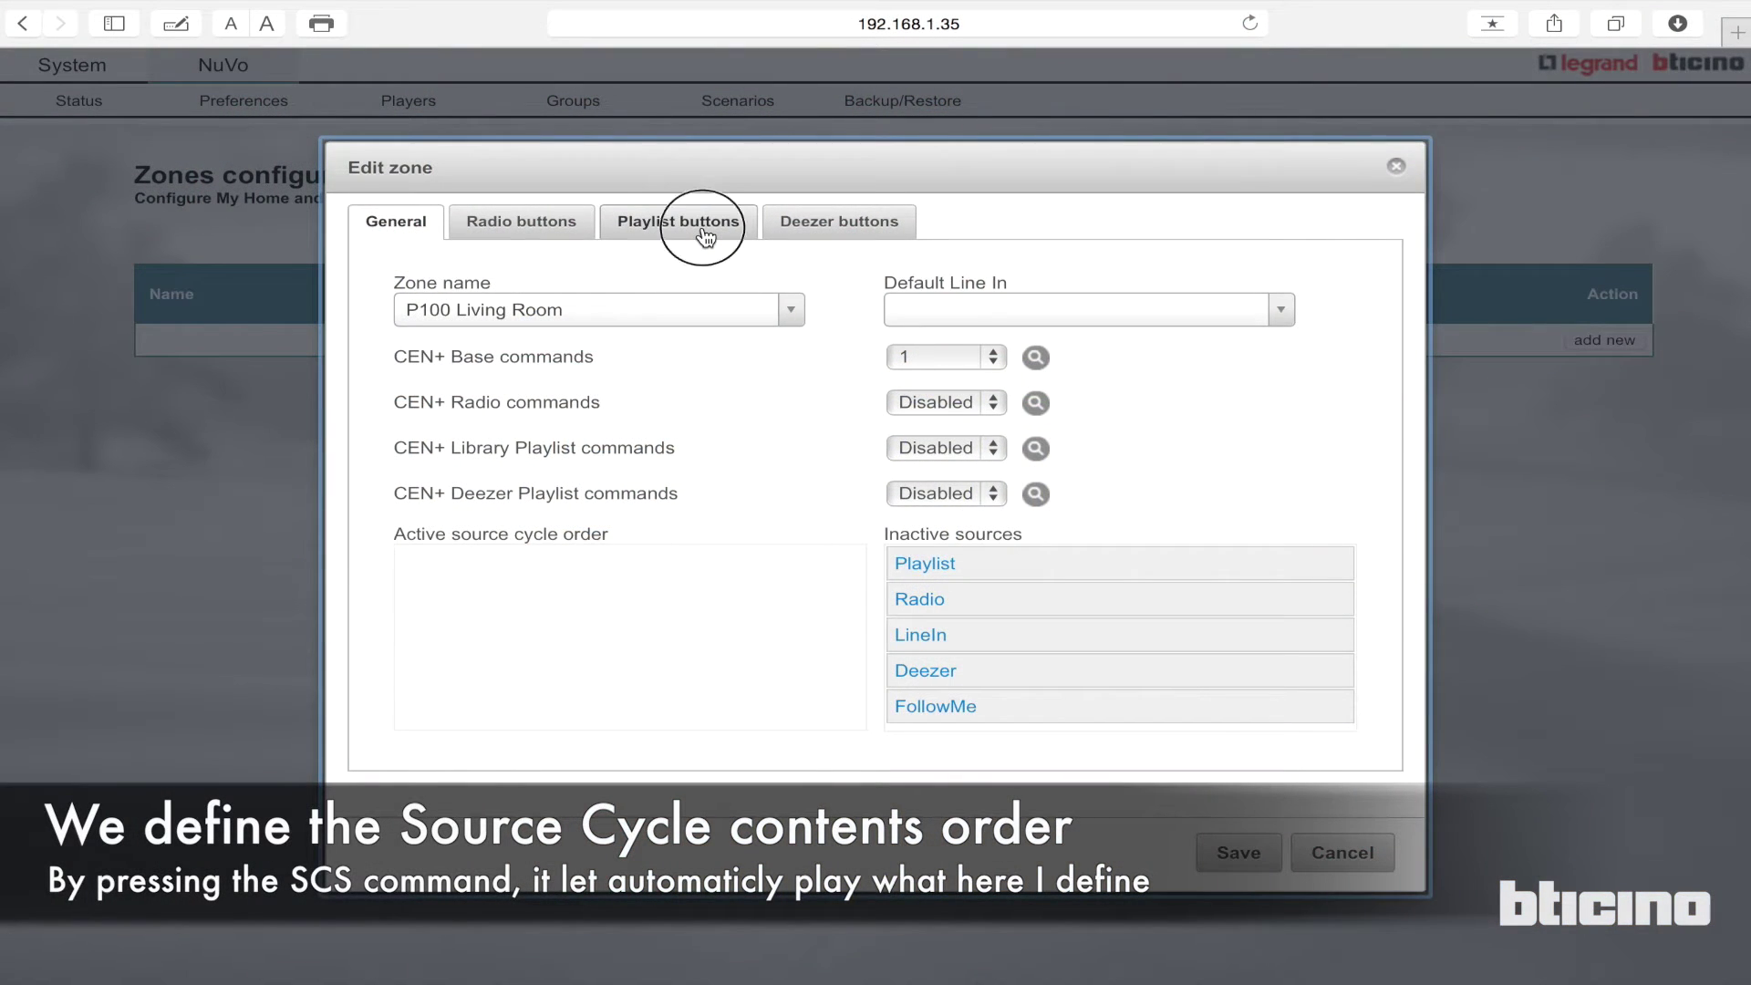
Step: Assign NuVoPlaylist to Playlist Button 1 and Adele to Playlist Button 2 of the P100 Living Room zone
{"action": "left_click", "coordinate": [705, 232]}
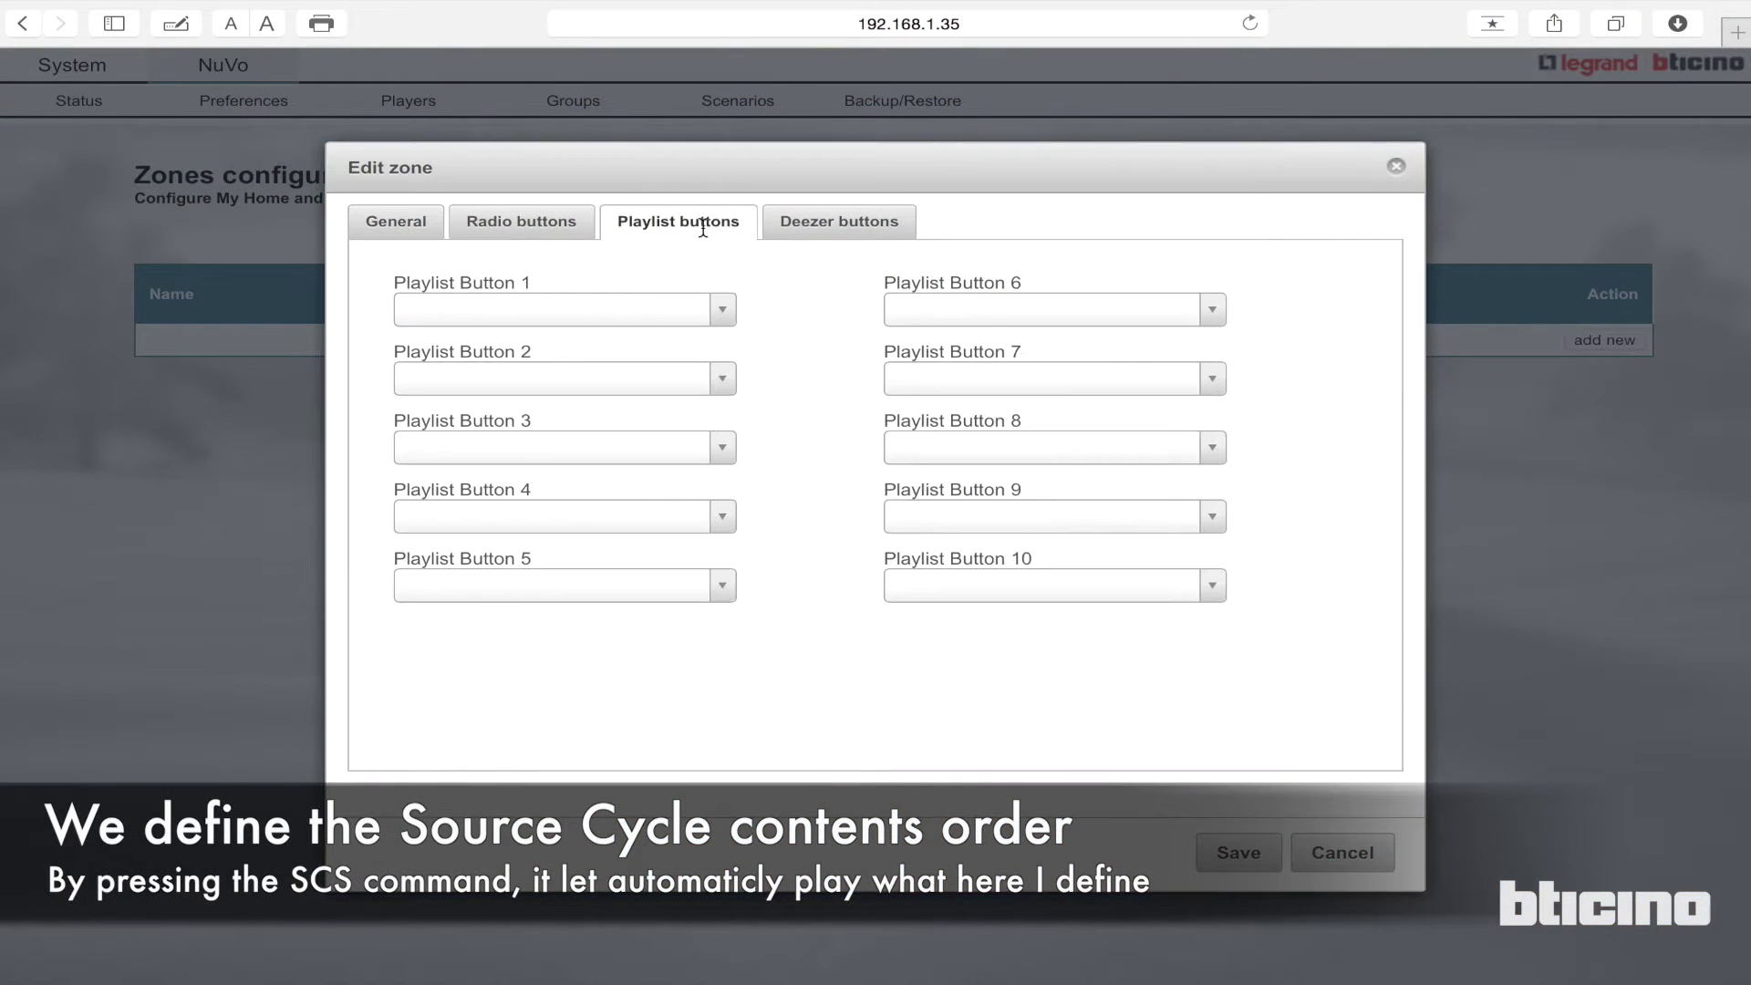
{"action": "left_click", "coordinate": [616, 315]}
{"action": "left_click", "coordinate": [587, 436]}
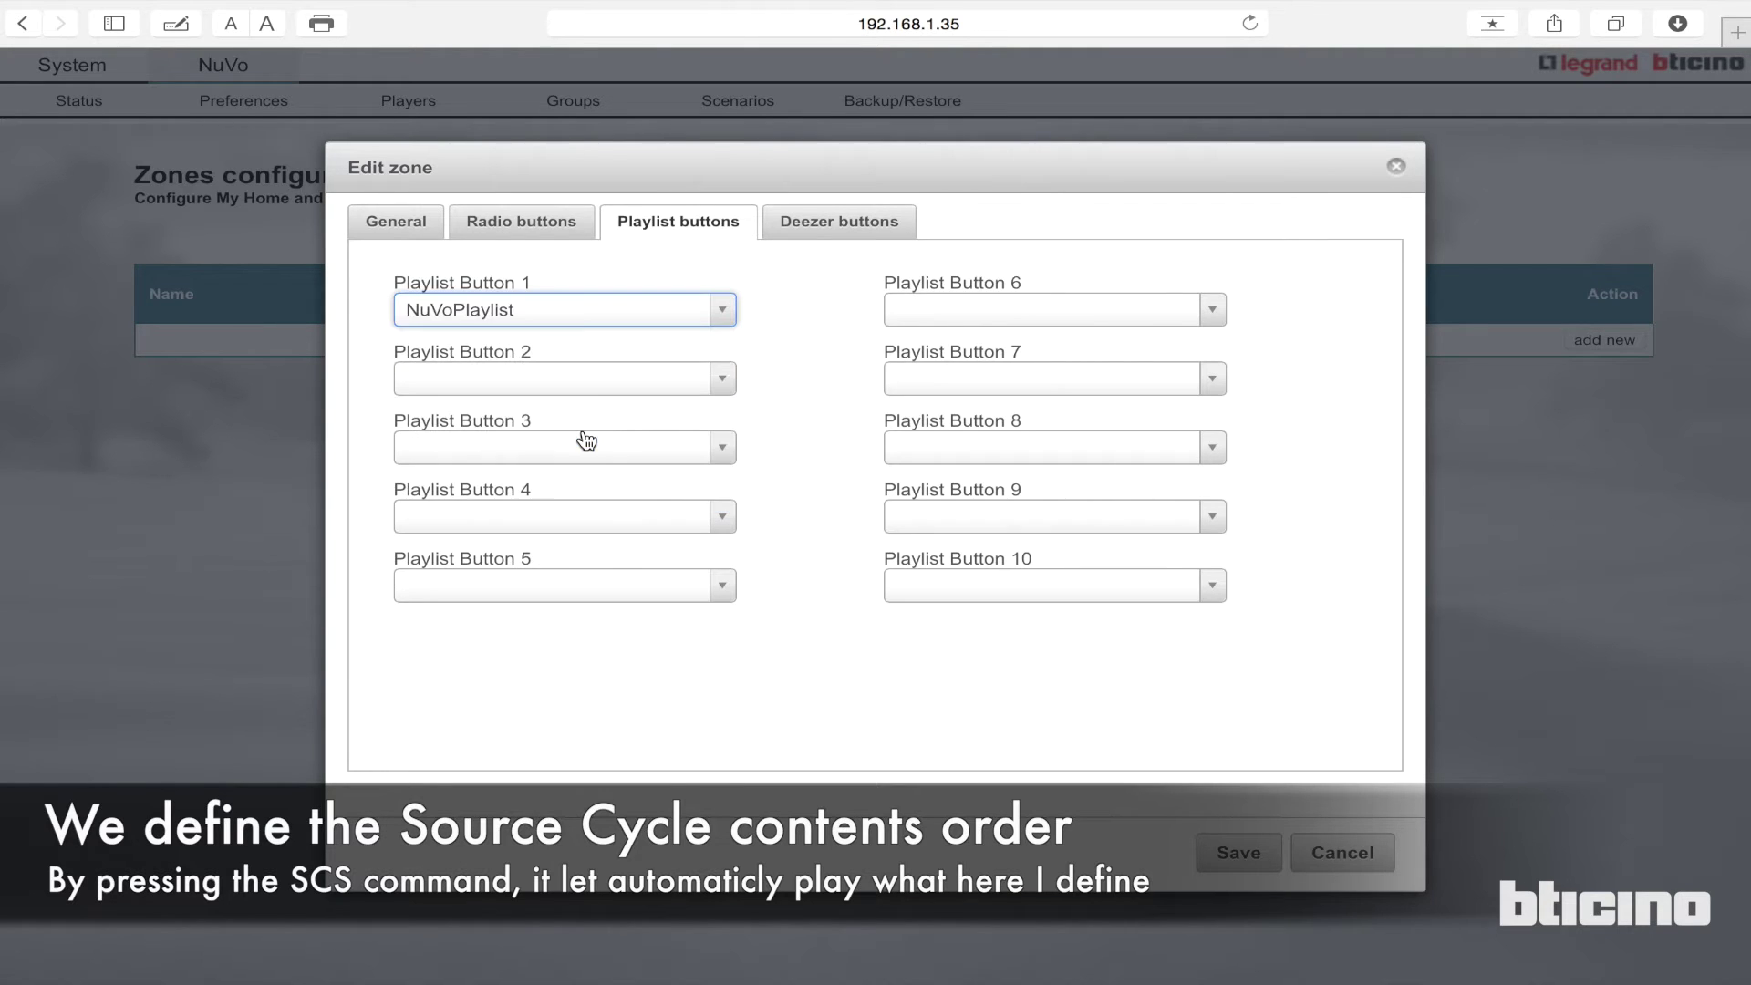
{"action": "left_click", "coordinate": [565, 371]}
{"action": "left_click", "coordinate": [497, 473]}
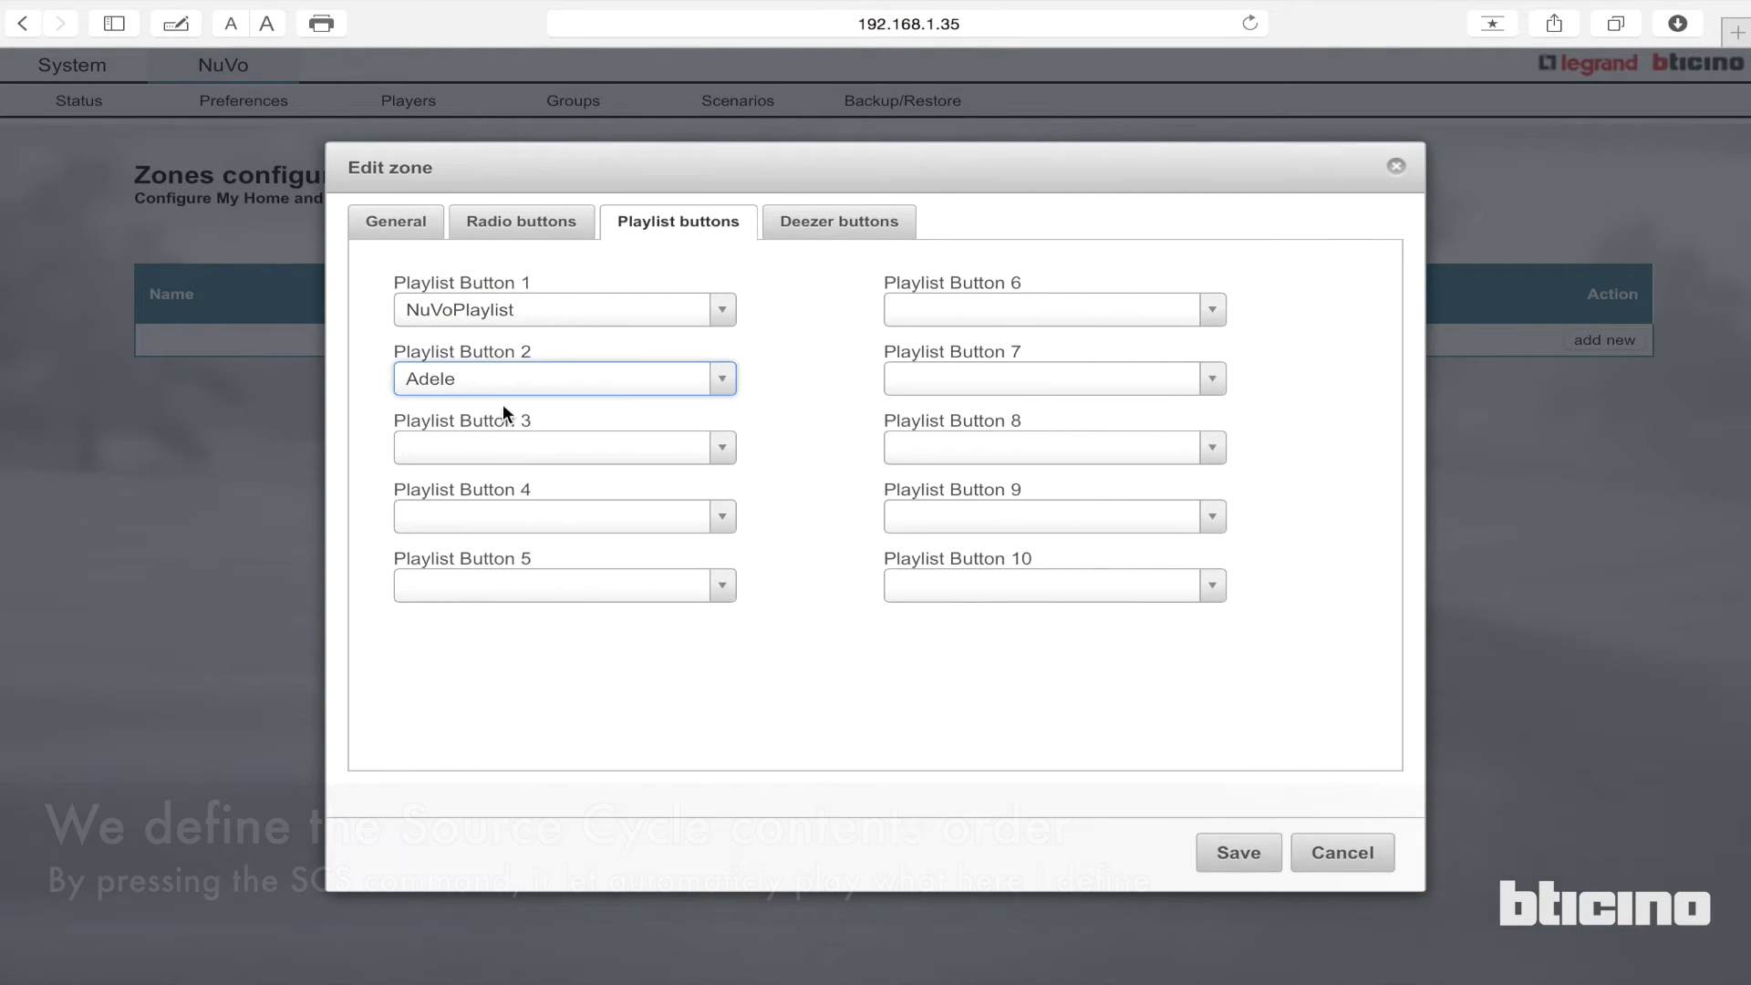
Step: Assign Casaprota Romantica to Deezer Button 1 and capodanno 2012 to Deezer Button 2
{"action": "left_click", "coordinate": [811, 242]}
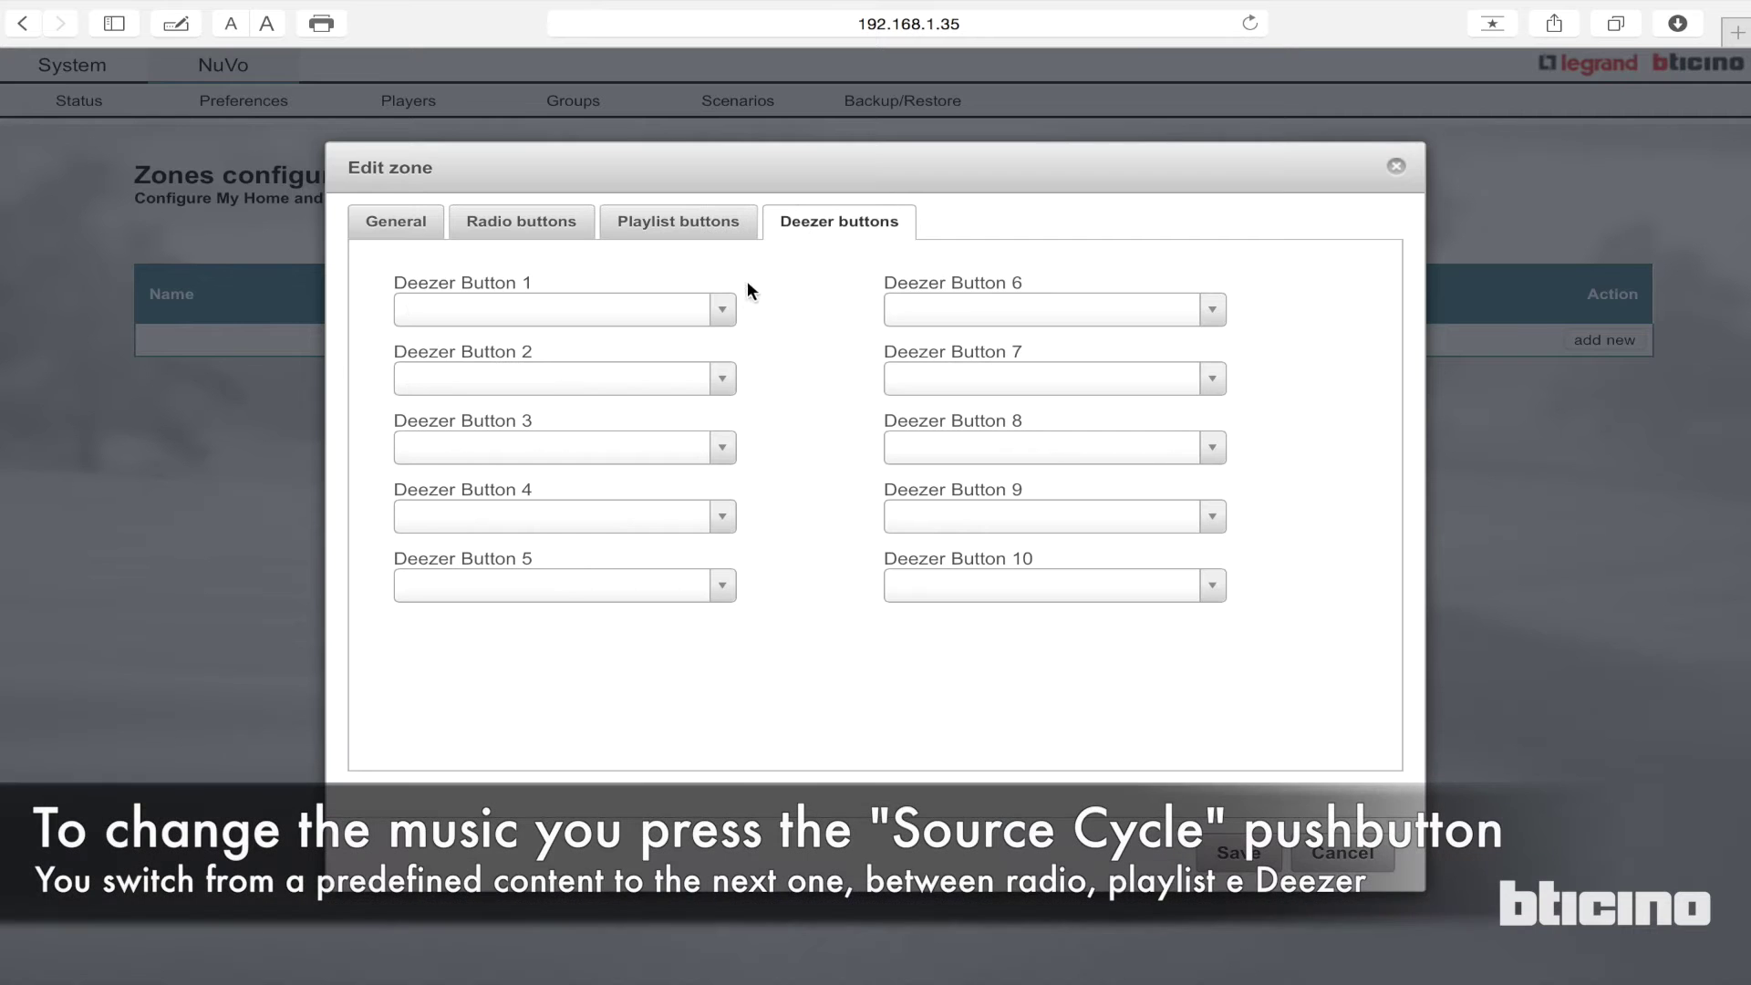
{"action": "left_click", "coordinate": [689, 318]}
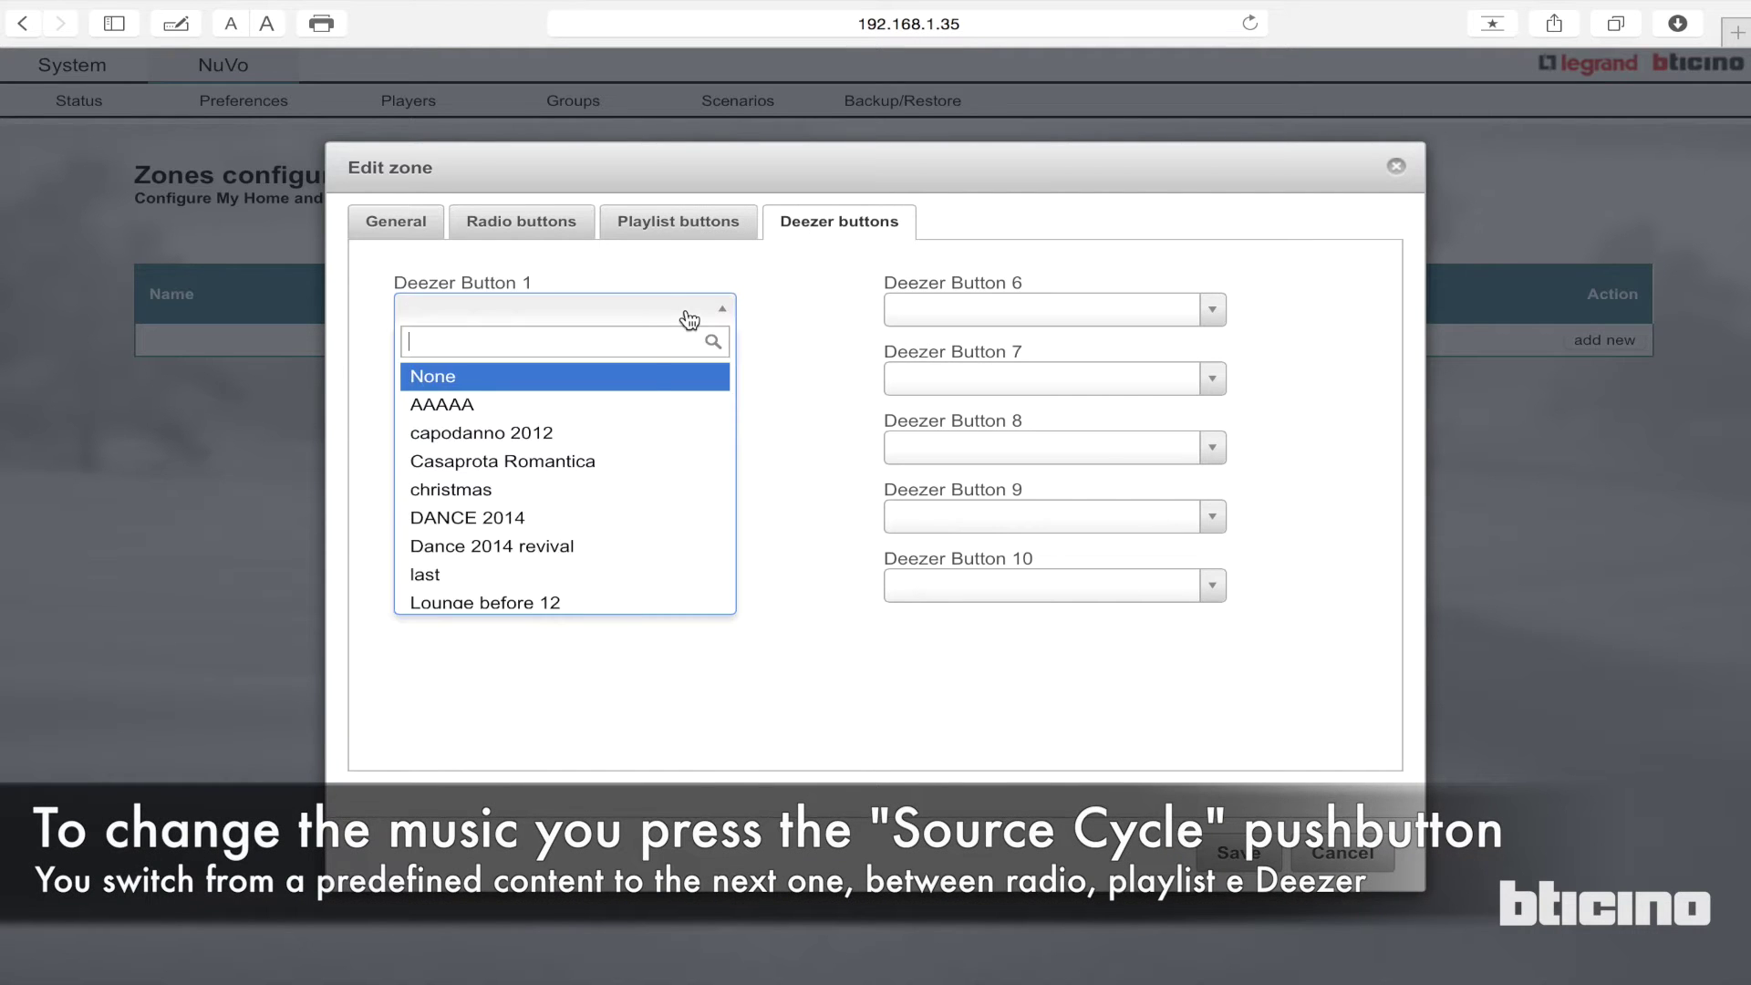
{"action": "left_click", "coordinate": [614, 463]}
{"action": "left_click", "coordinate": [599, 398]}
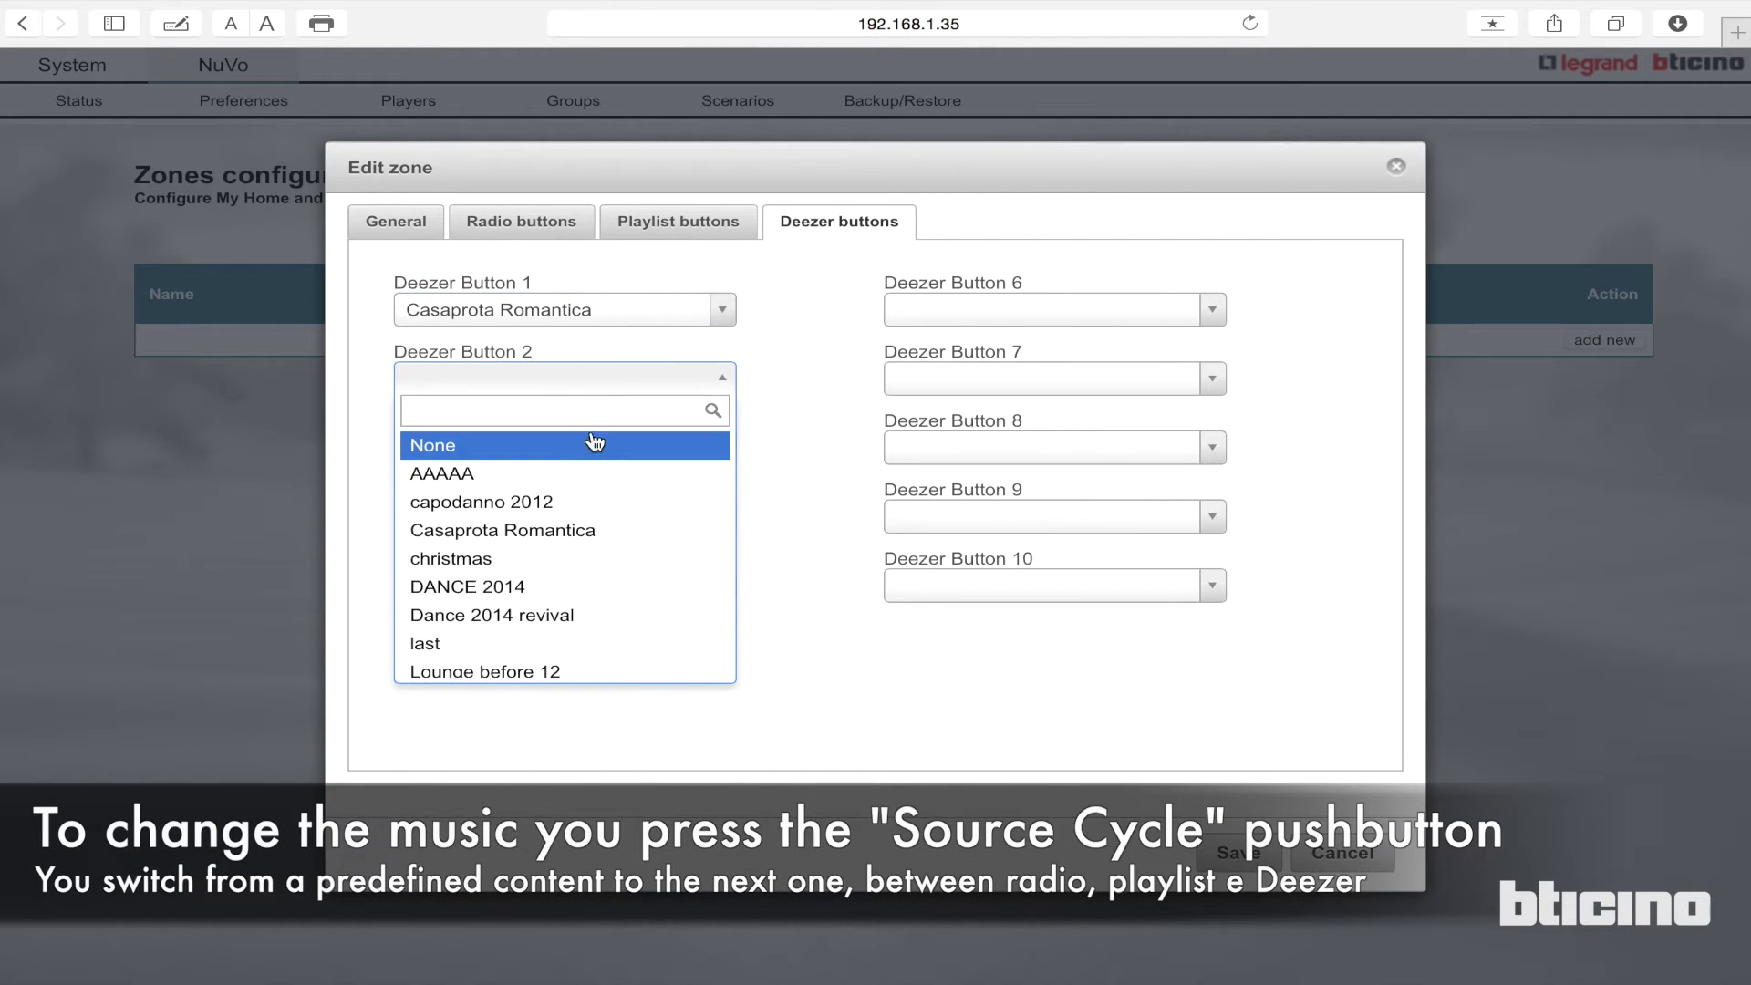
{"action": "left_click", "coordinate": [558, 497]}
Step: Assign 95.5 Radio Capital, 97.6 RAI Radio 2 and 93.4 RAI Radio 1 to Radio Buttons 1, 2 and 3 respectively
{"action": "left_click", "coordinate": [525, 226]}
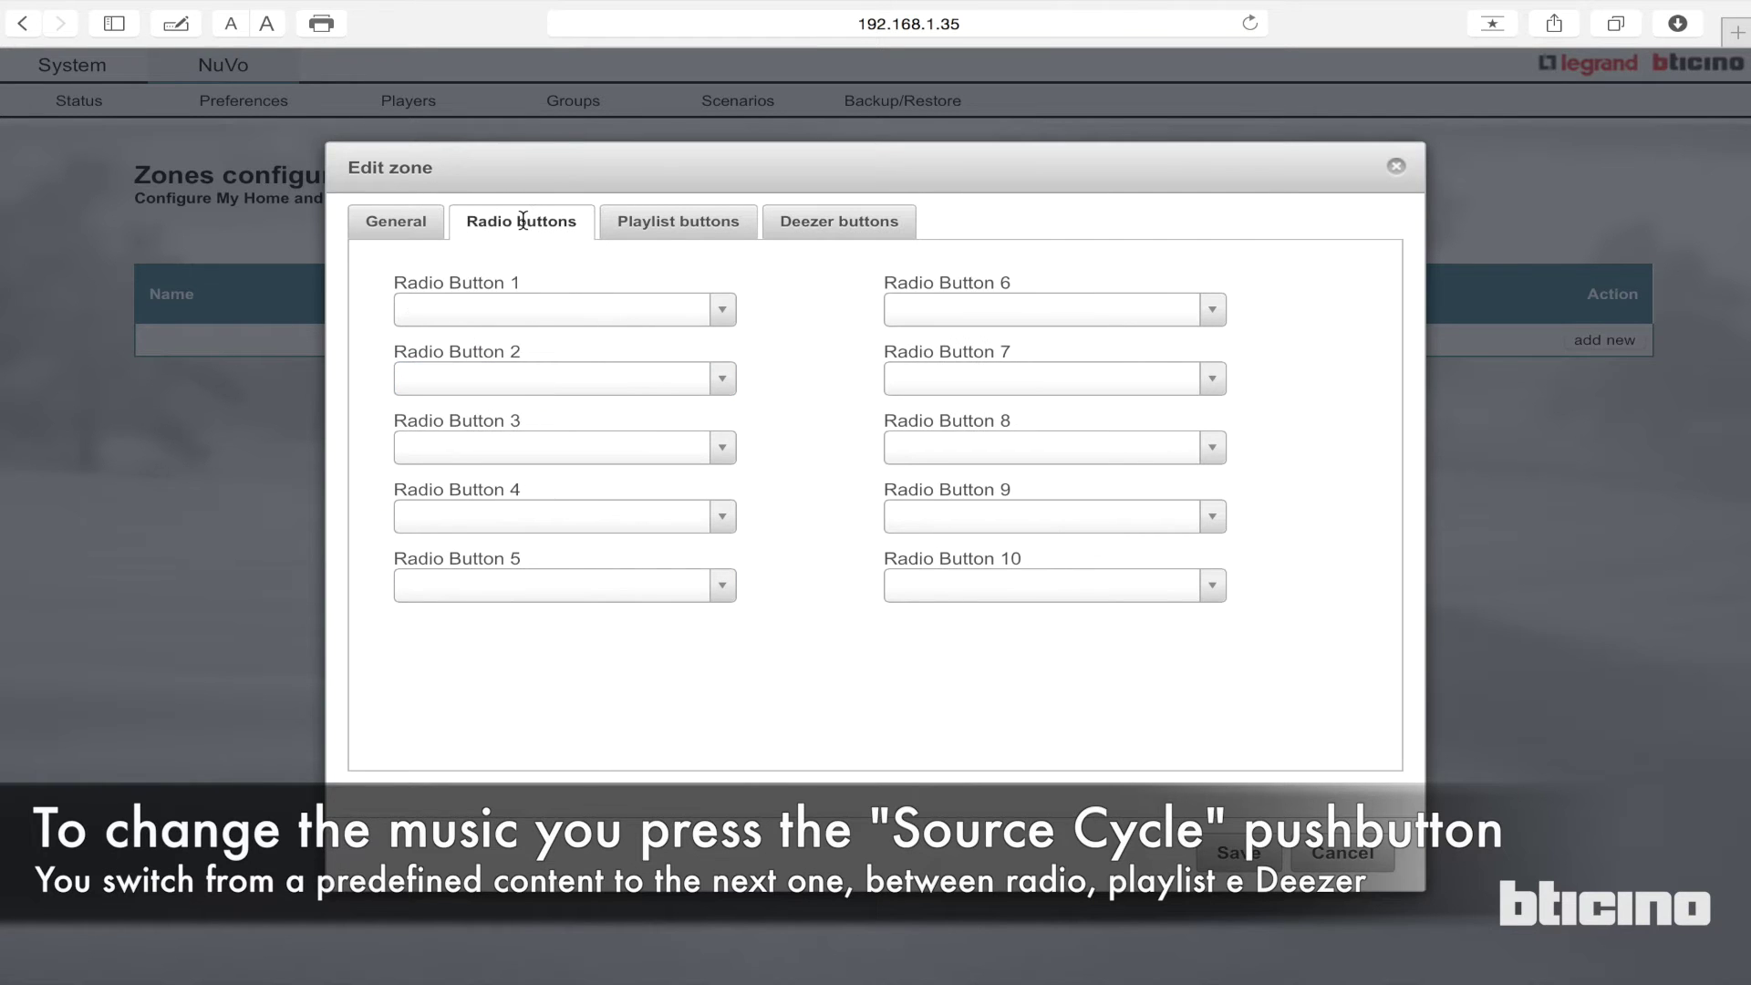
{"action": "left_click", "coordinate": [534, 326]}
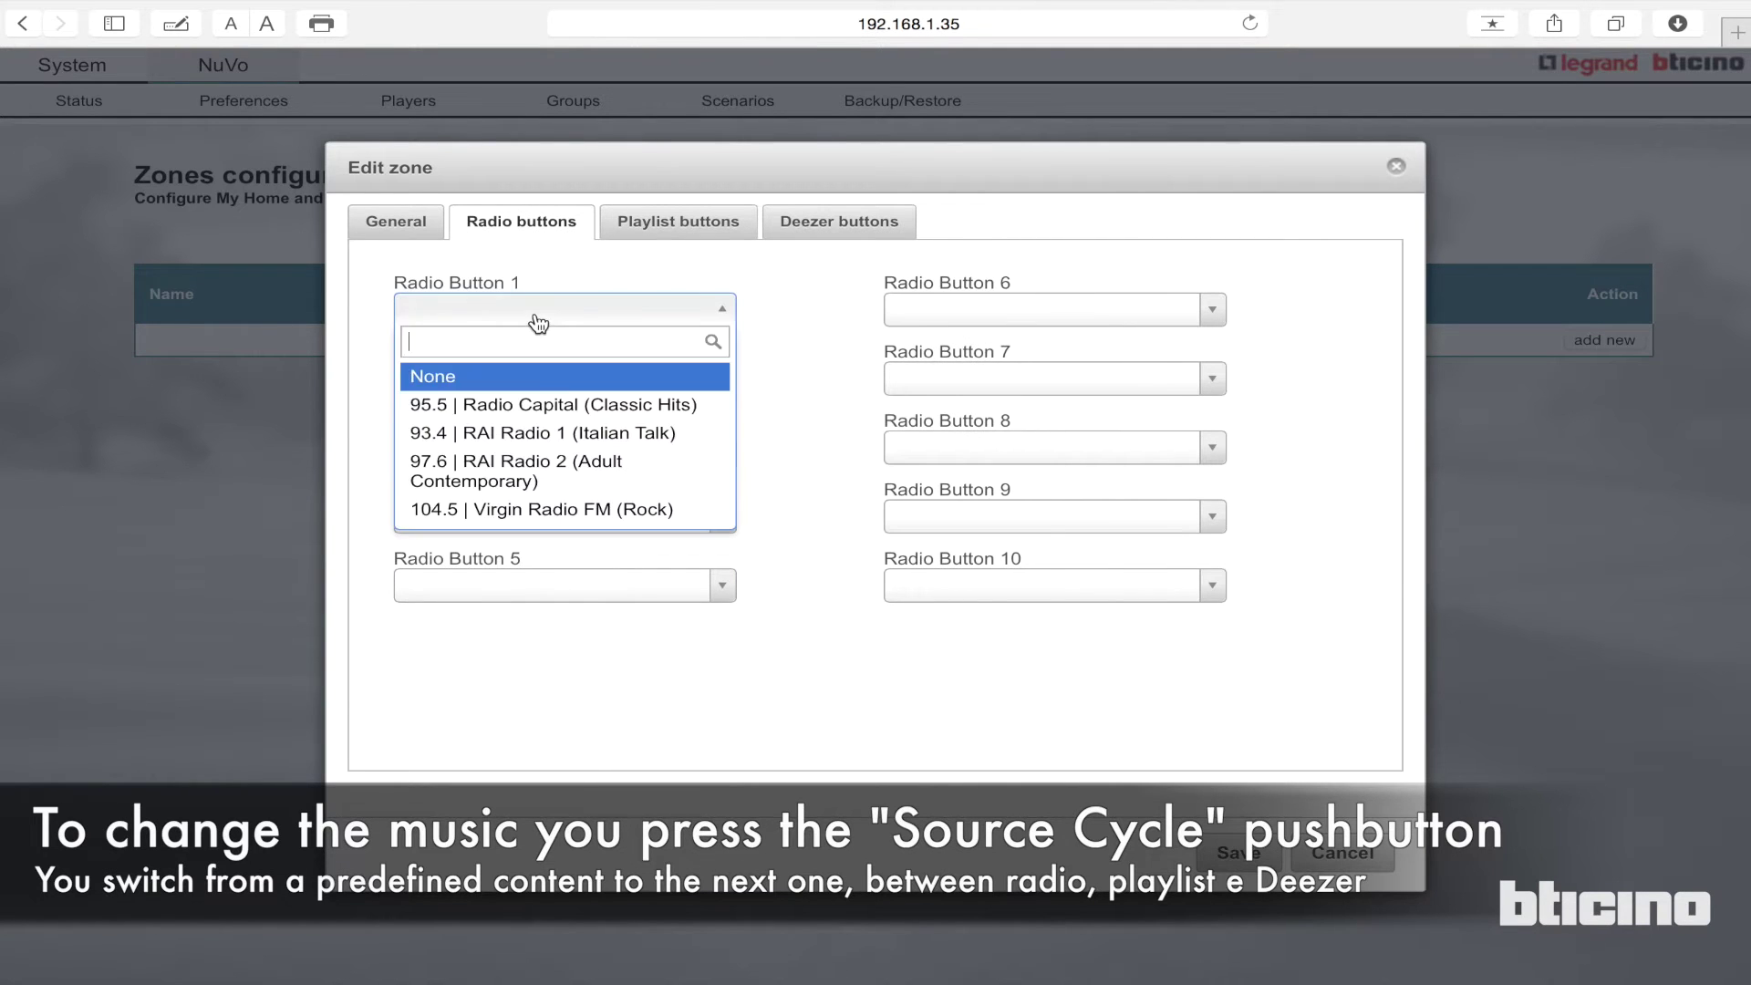
{"action": "left_click", "coordinate": [536, 404]}
{"action": "left_click", "coordinate": [533, 394]}
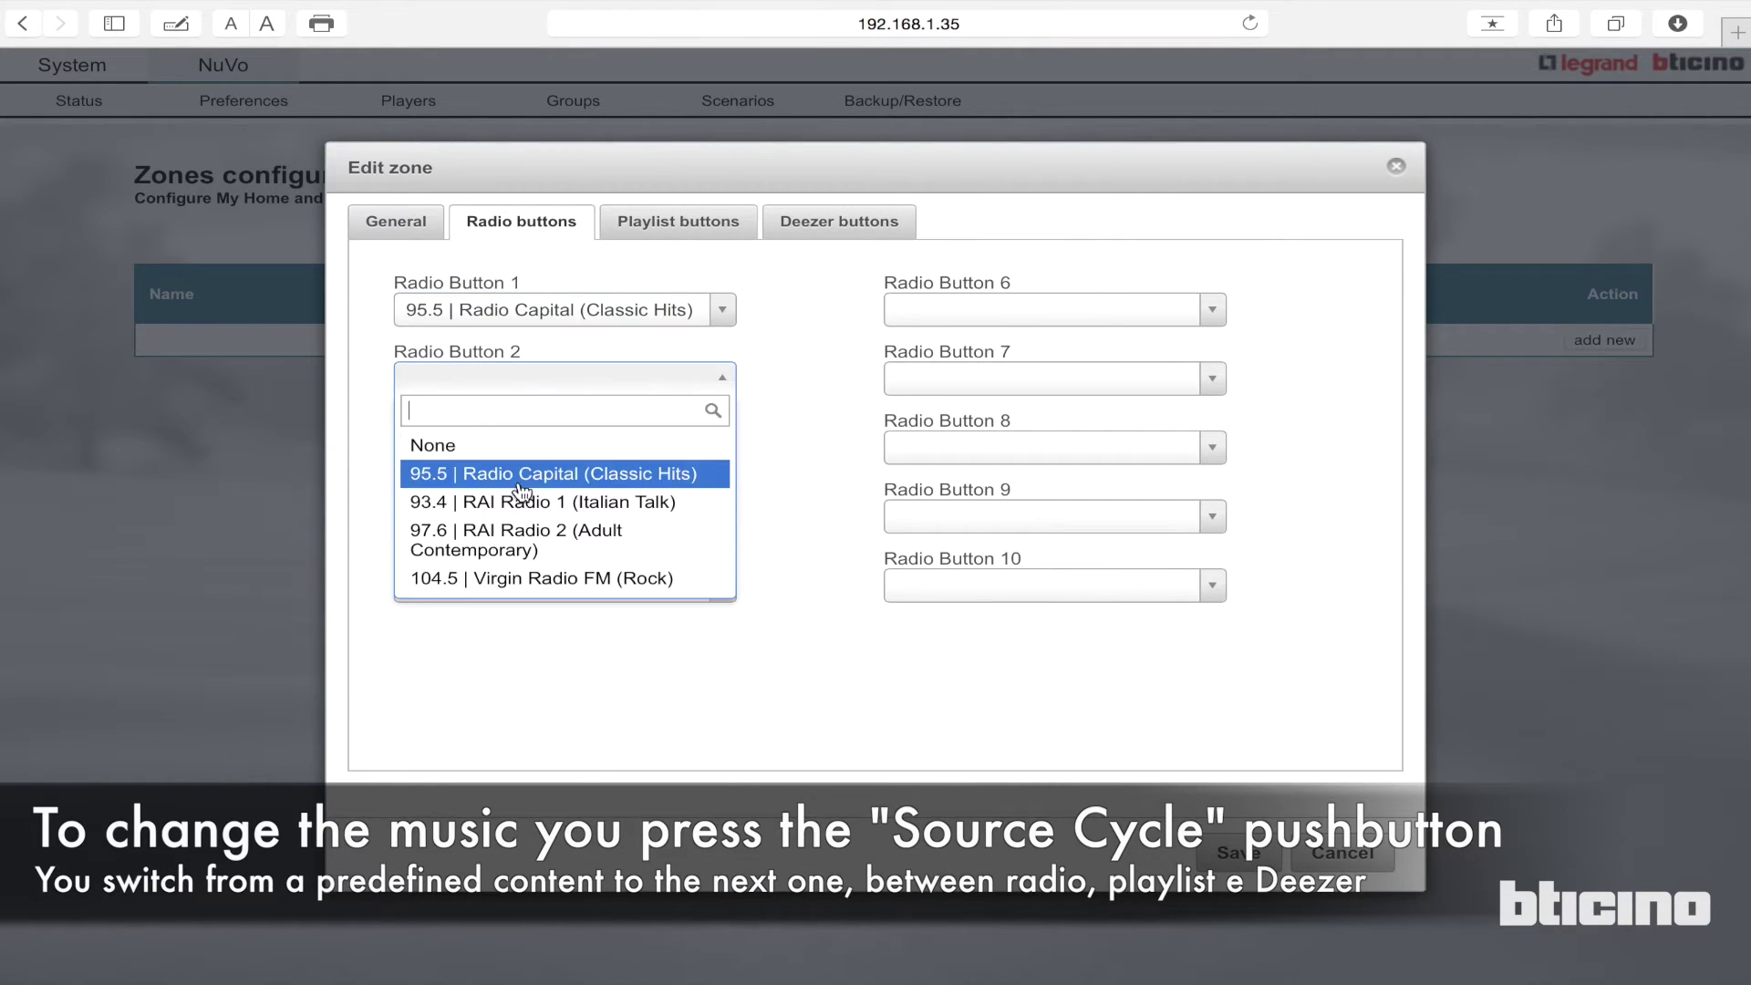
{"action": "left_click", "coordinate": [522, 535]}
{"action": "left_click", "coordinate": [529, 453]}
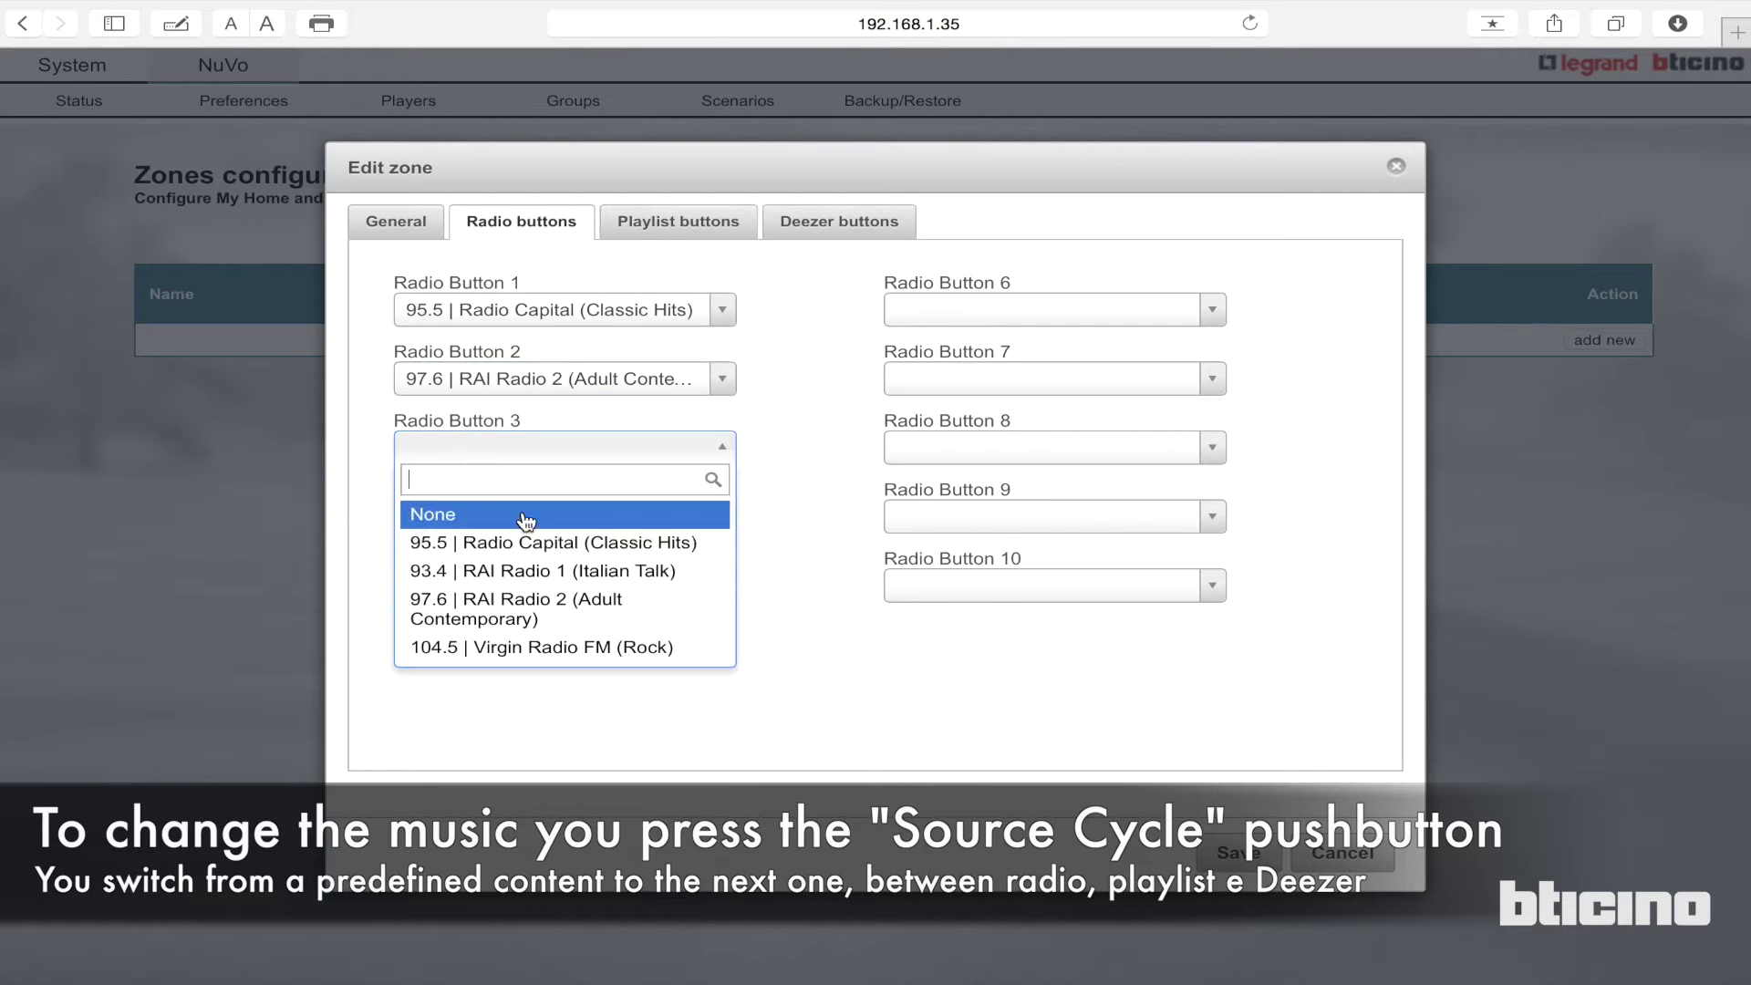
{"action": "left_click", "coordinate": [519, 571]}
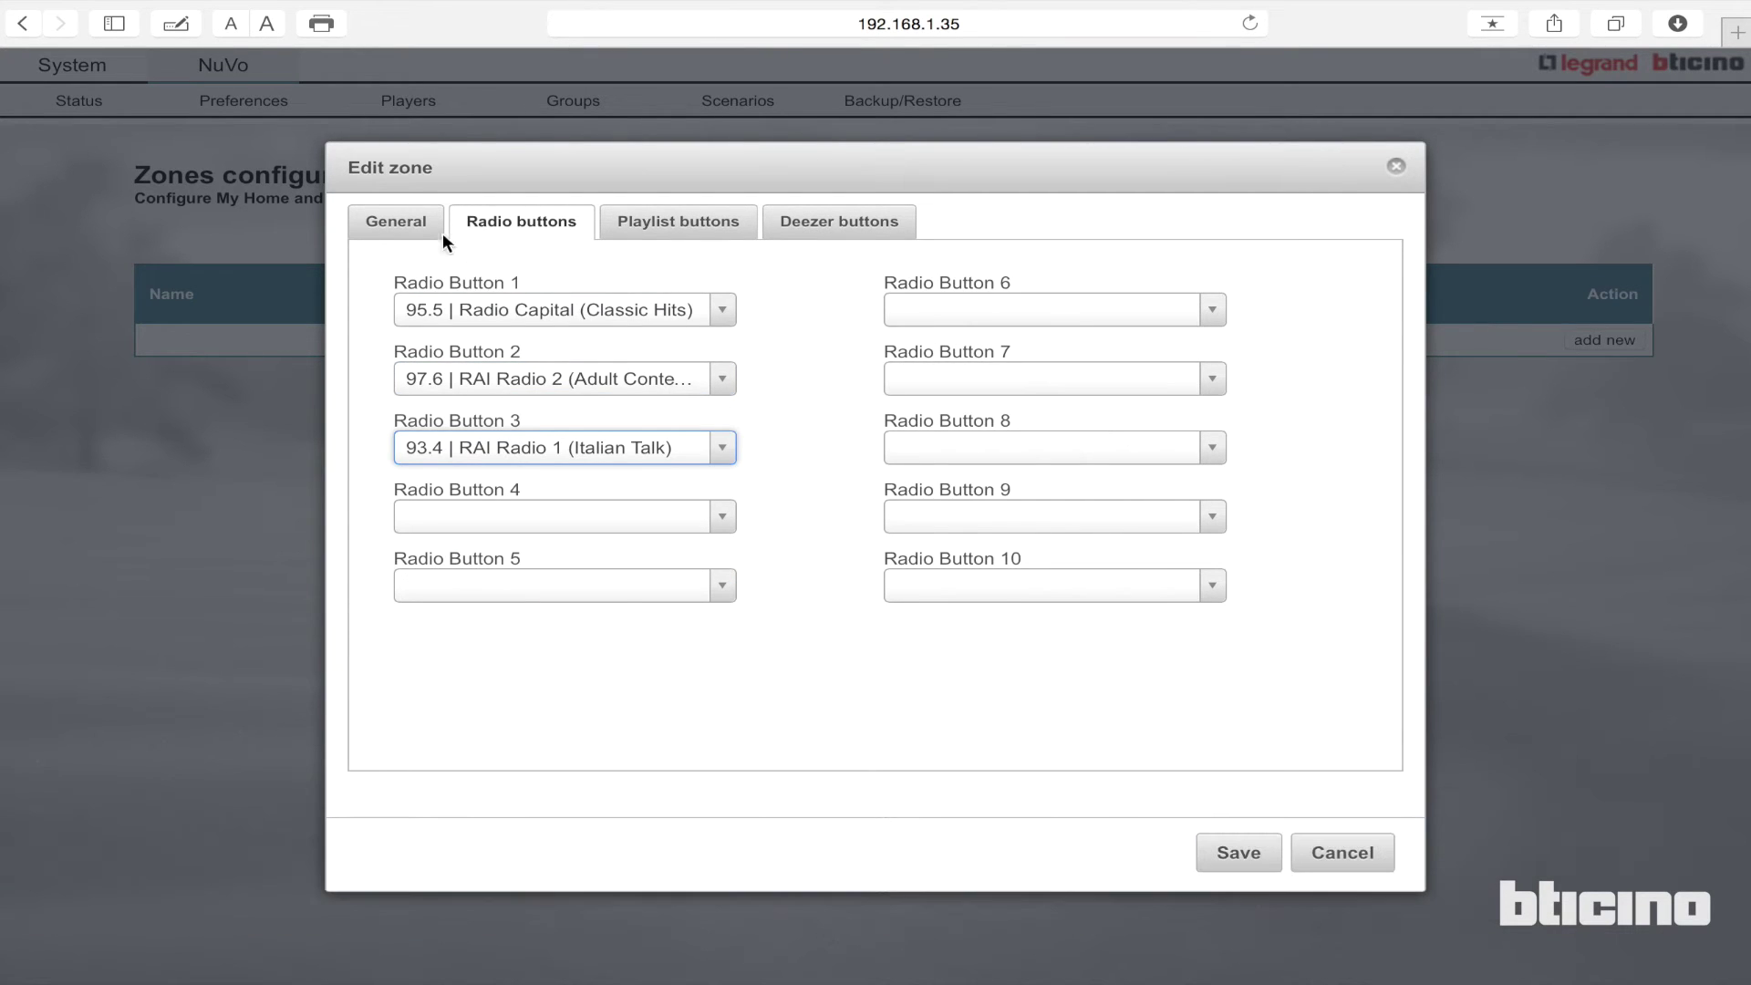
Step: Set the P100 Living Room zone's active source cycle to Playlist, Radio, Deezer in that order and save the zone
{"action": "left_click", "coordinate": [415, 239]}
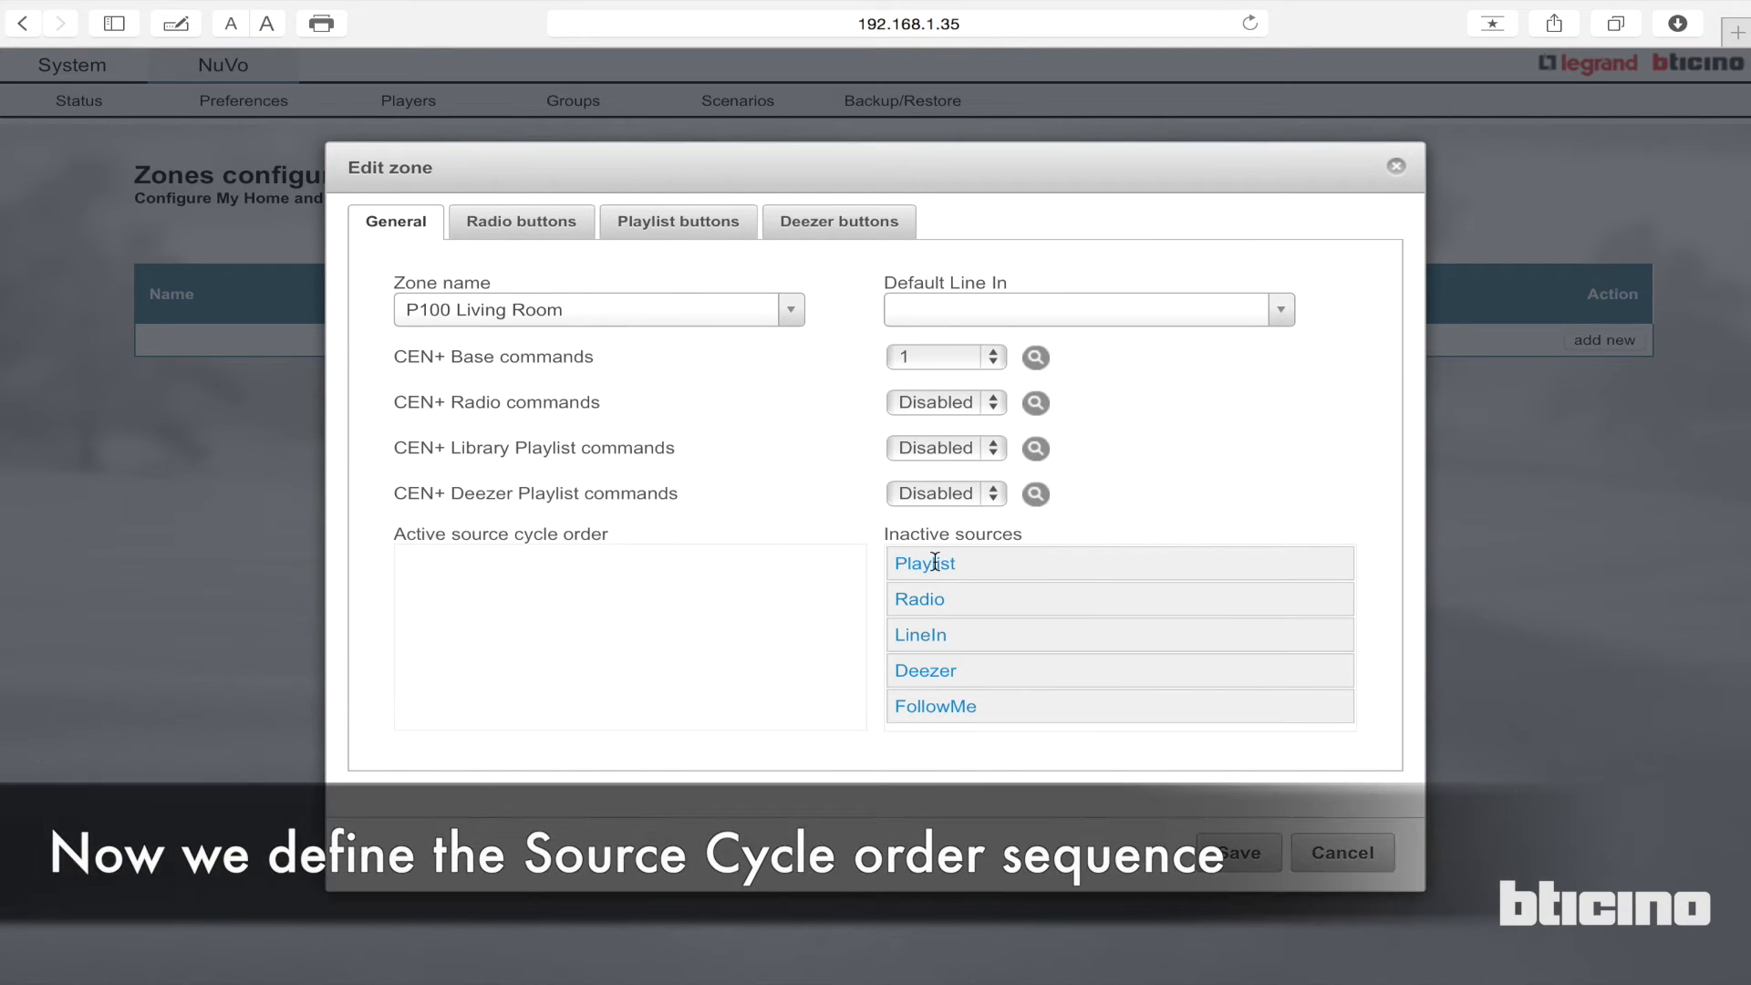
{"action": "left_click_drag", "start_coordinate": [935, 562], "coordinate": [726, 563]}
{"action": "left_click_drag", "start_coordinate": [939, 571], "coordinate": [698, 613]}
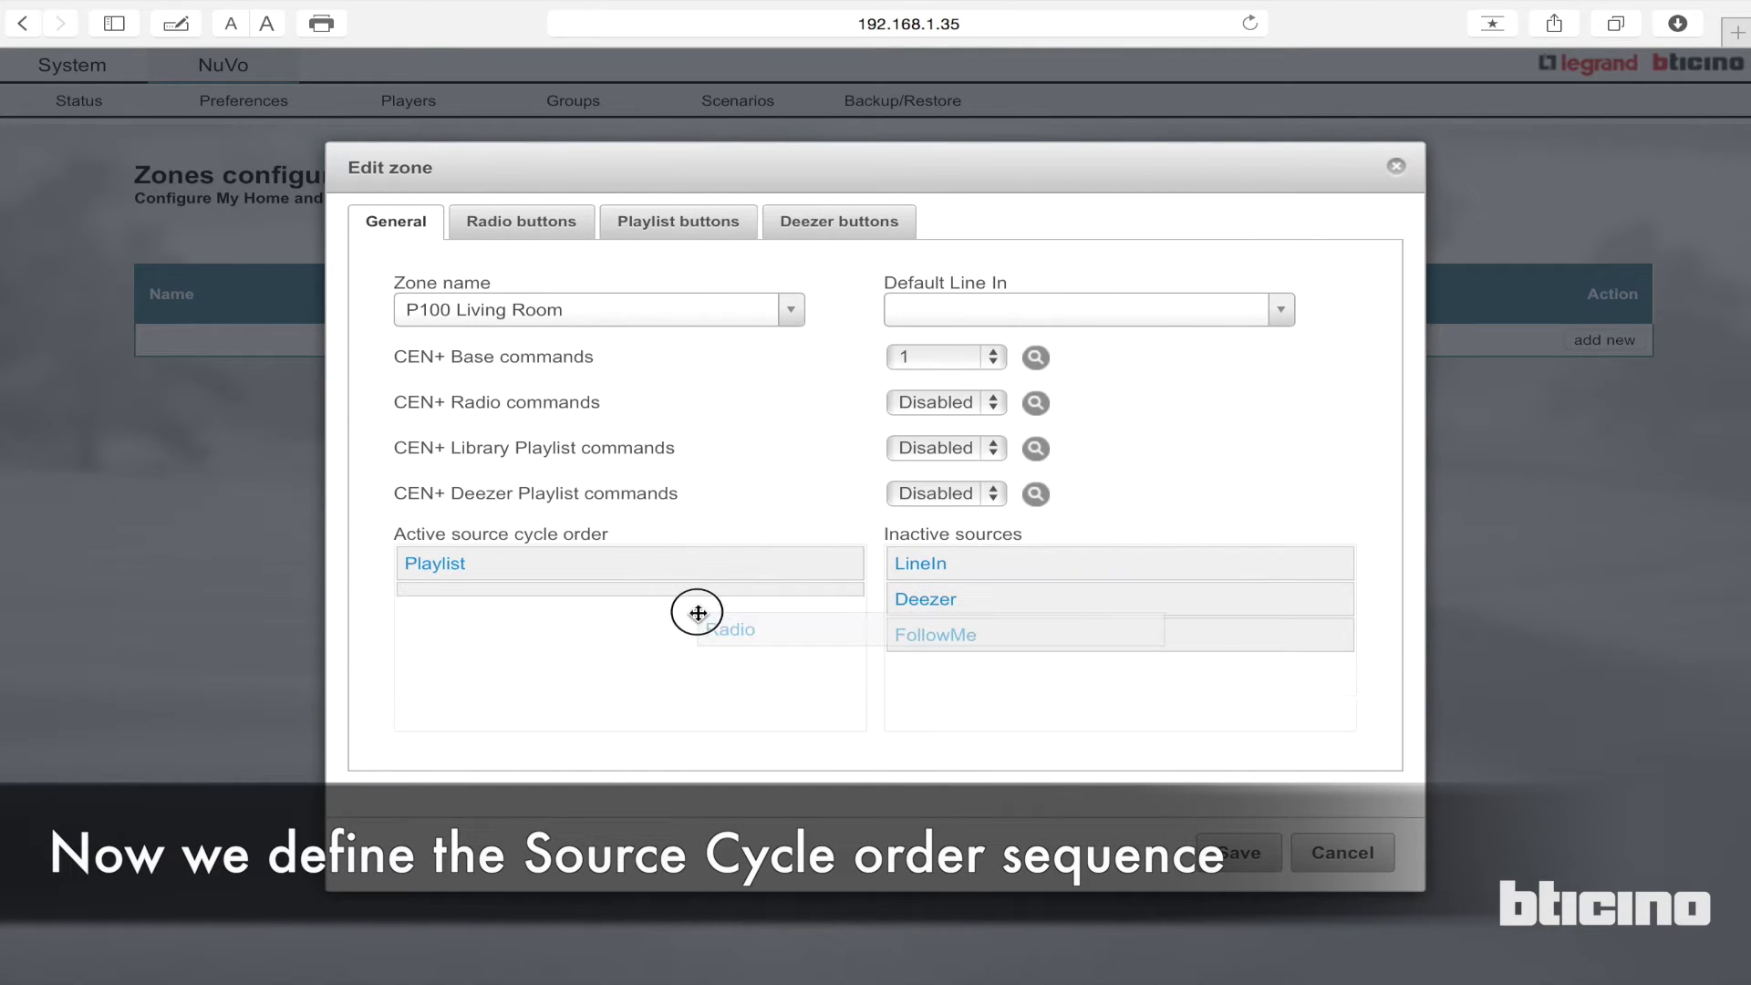
{"action": "left_click_drag", "start_coordinate": [917, 600], "coordinate": [624, 645]}
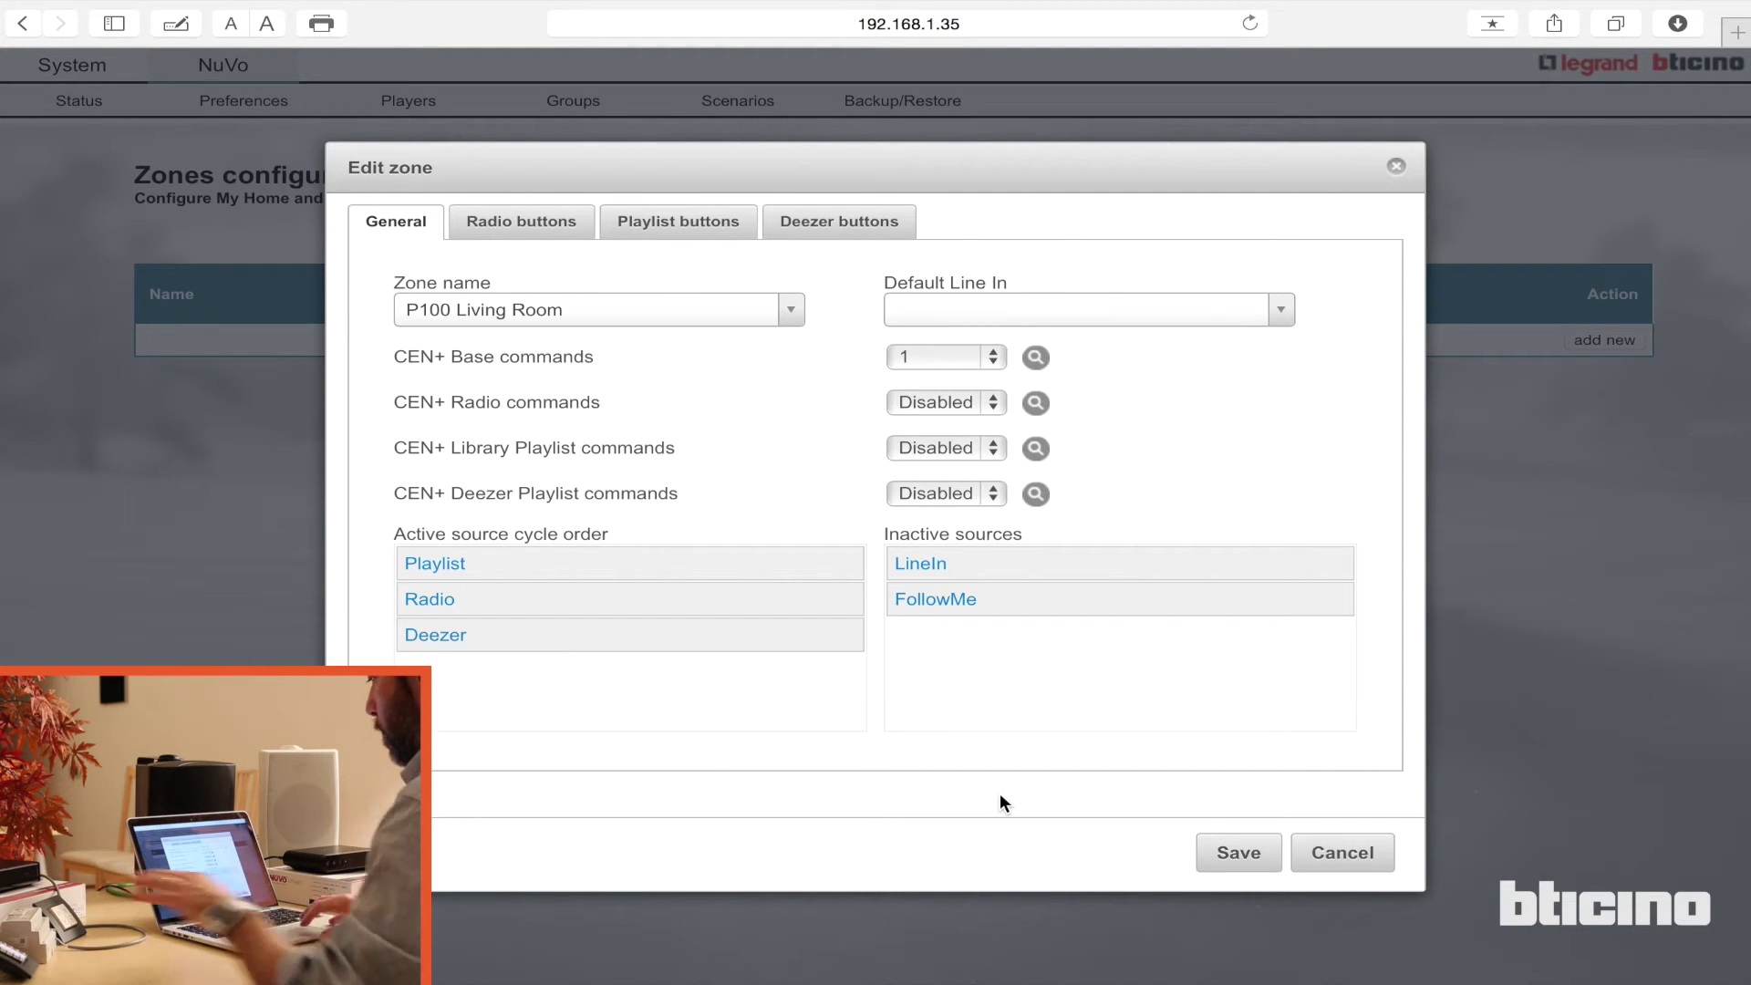
{"action": "left_click", "coordinate": [1256, 861]}
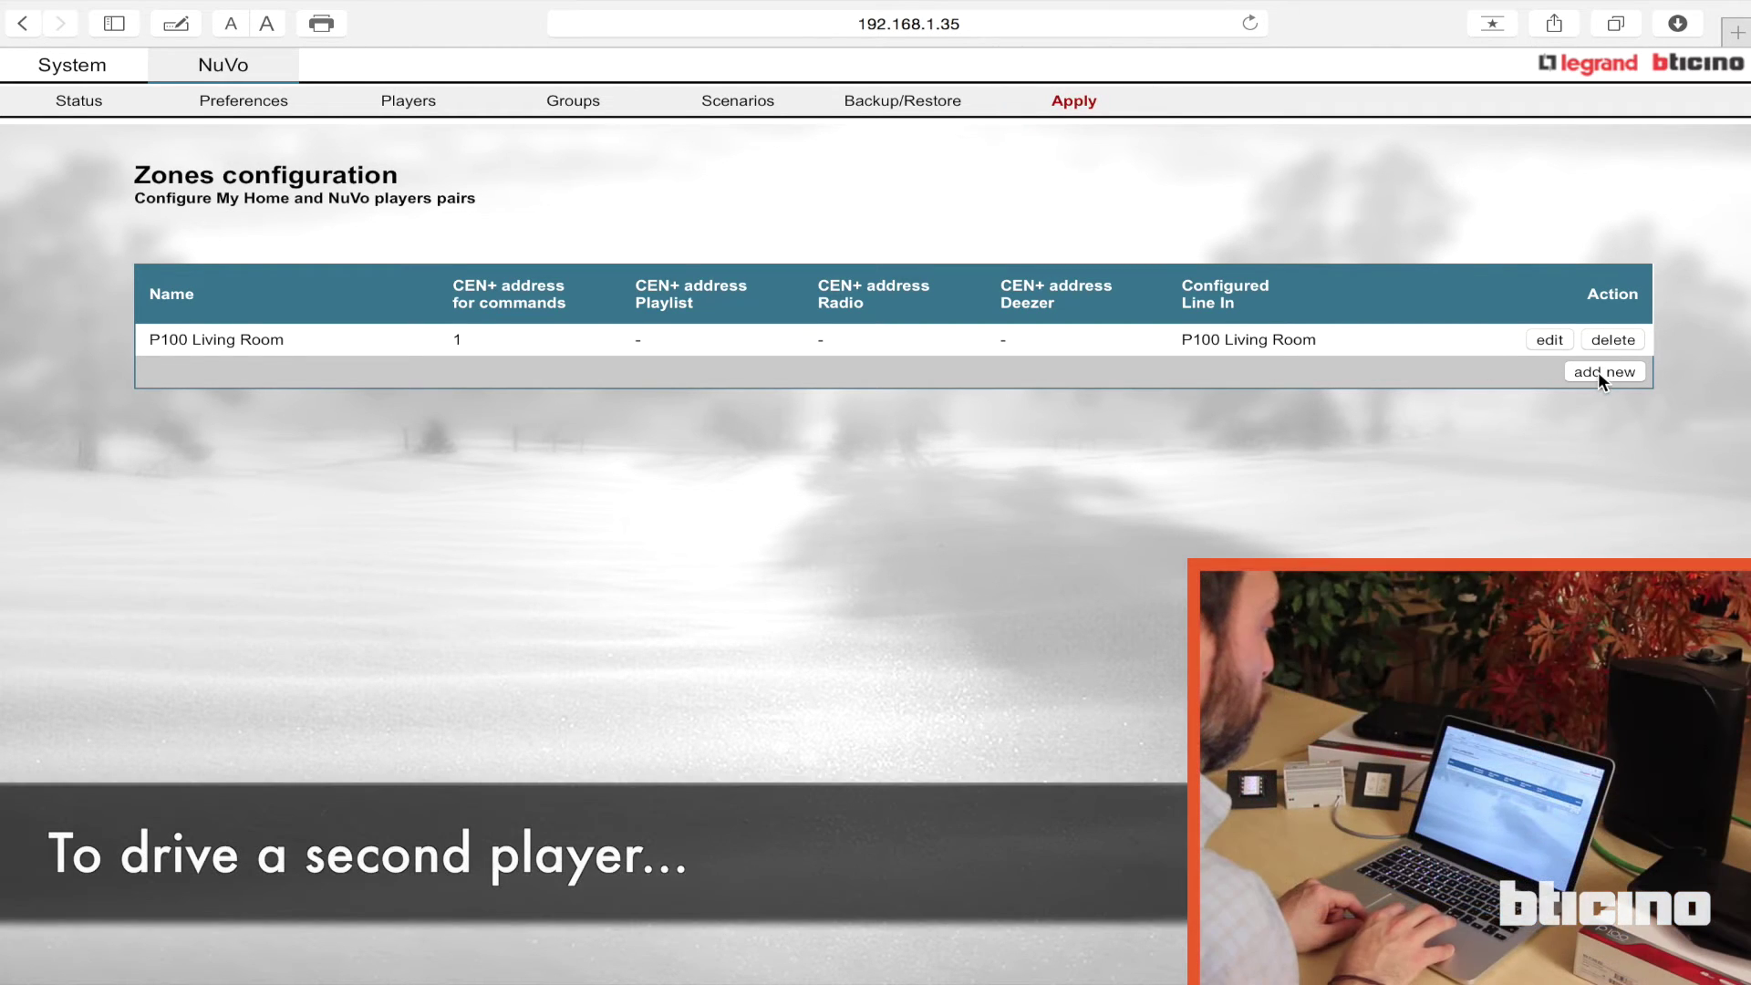
Step: Add a second zone for the P200 Media Room player and set its CEN+ Base commands address to 5
{"action": "left_click", "coordinate": [1598, 372]}
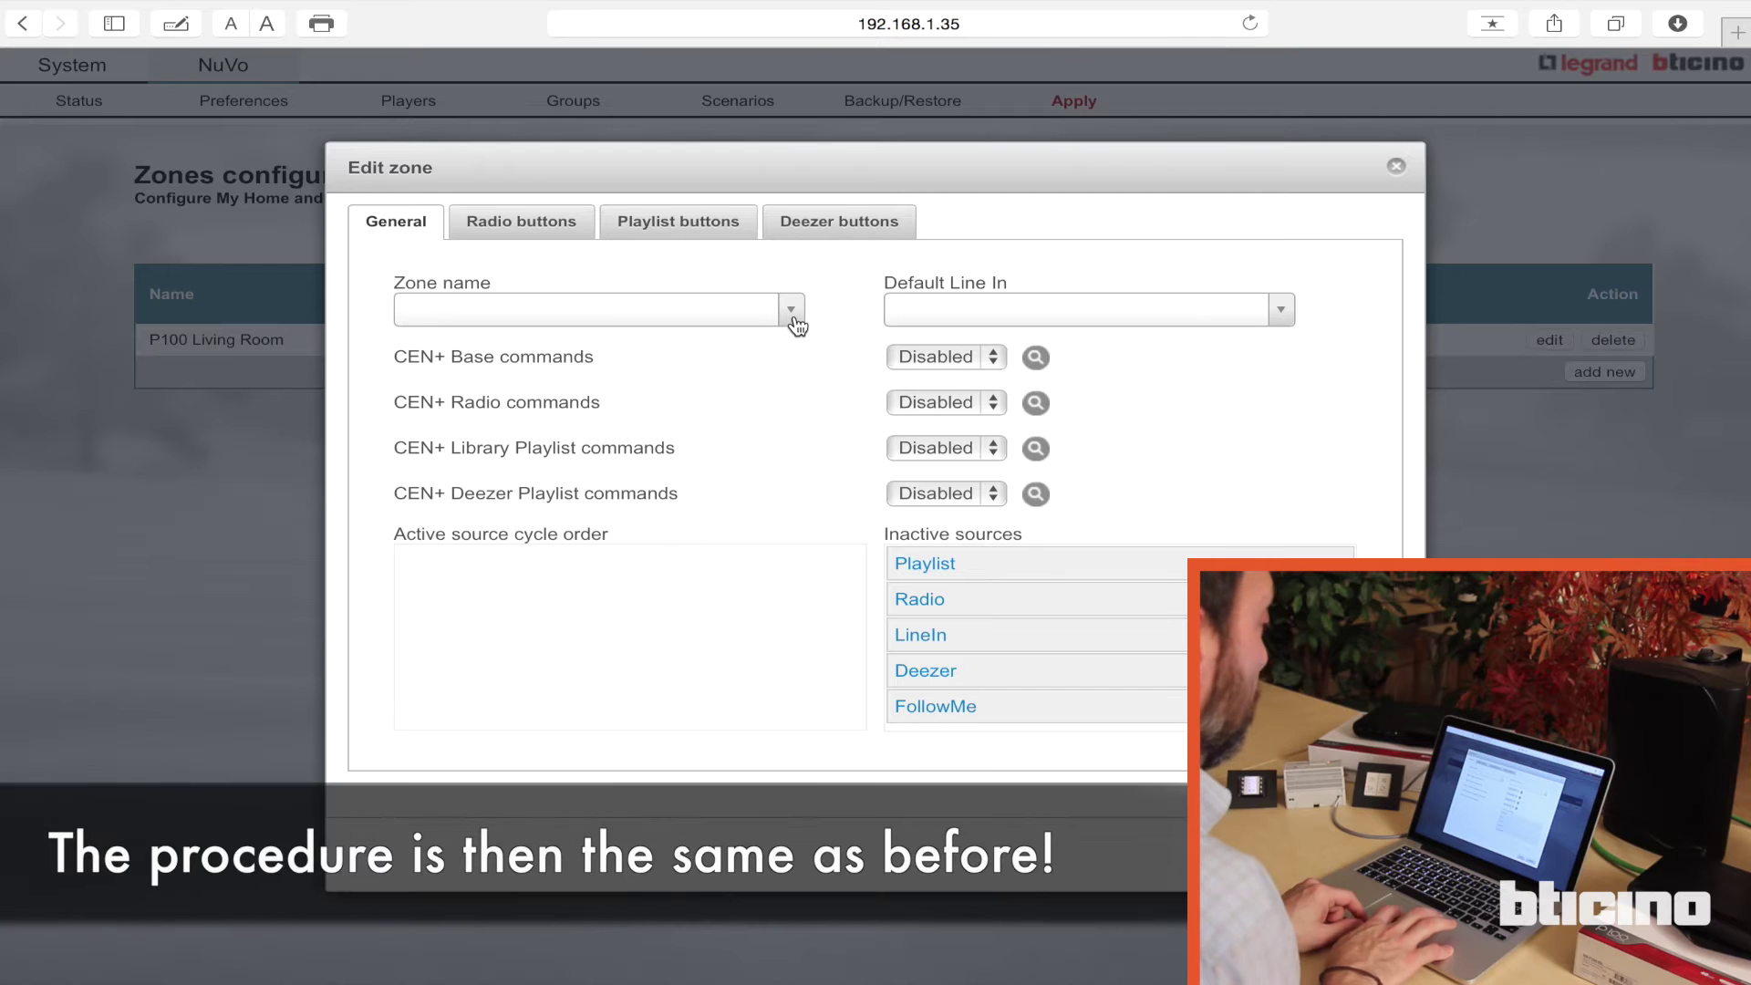
{"action": "left_click", "coordinate": [795, 319]}
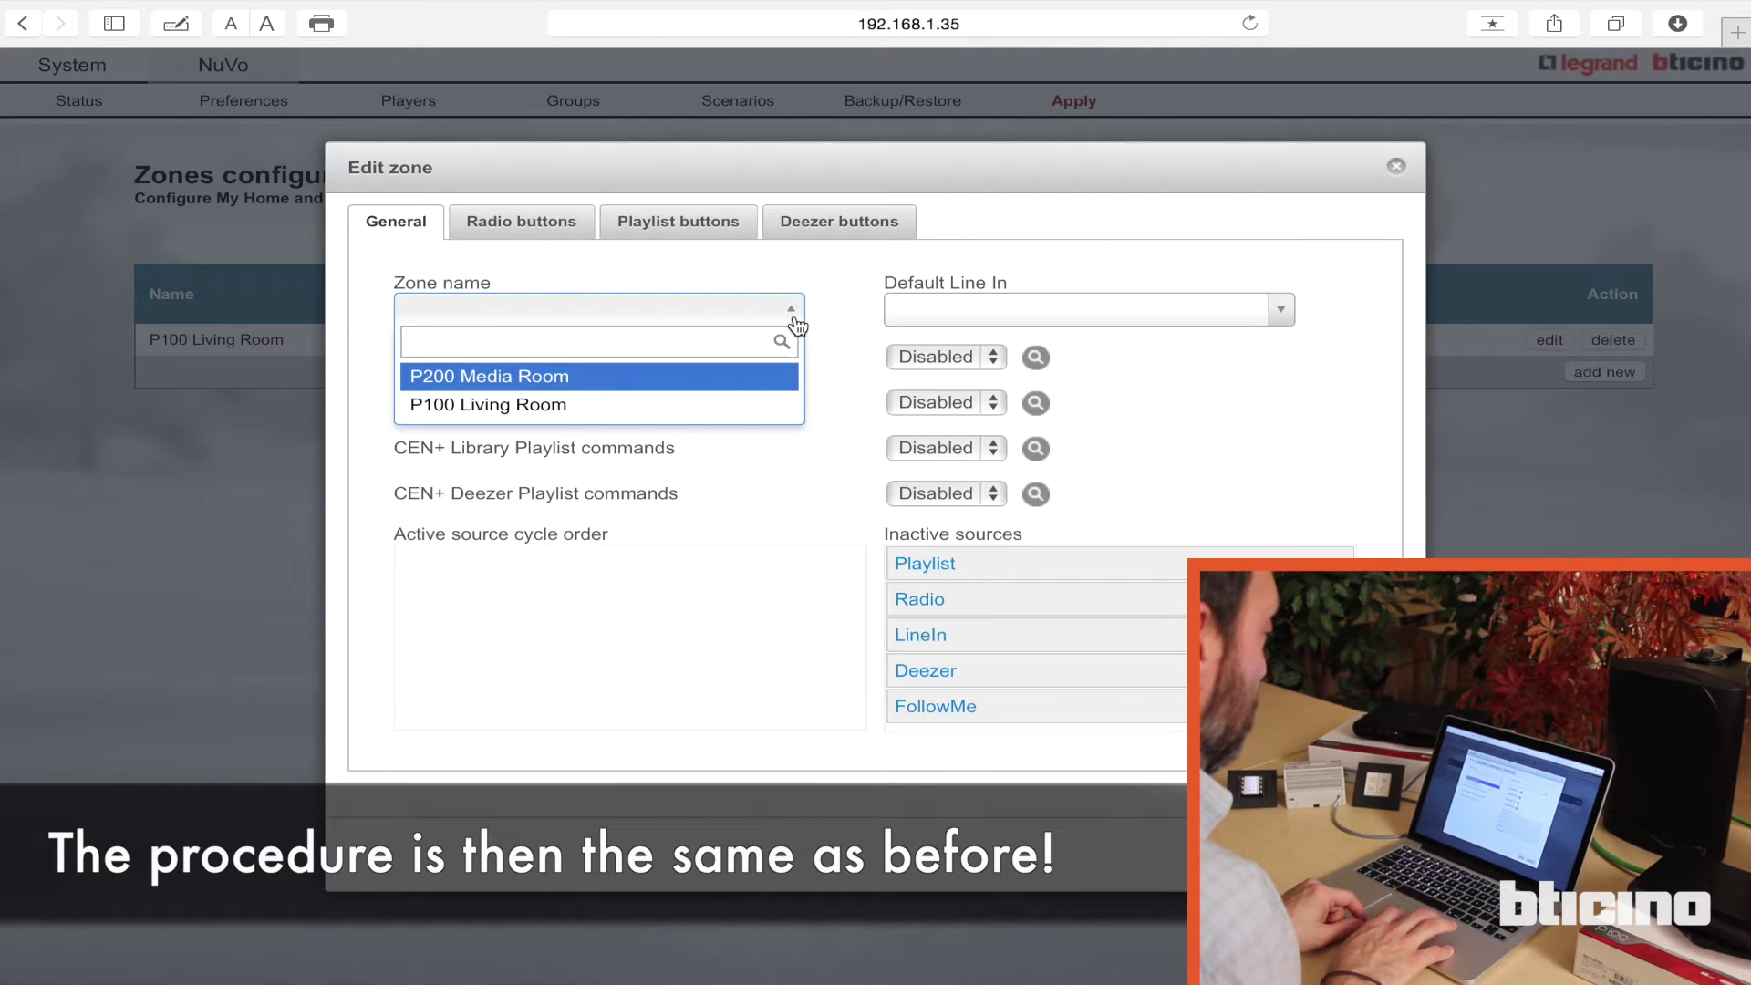
{"action": "left_click", "coordinate": [686, 392]}
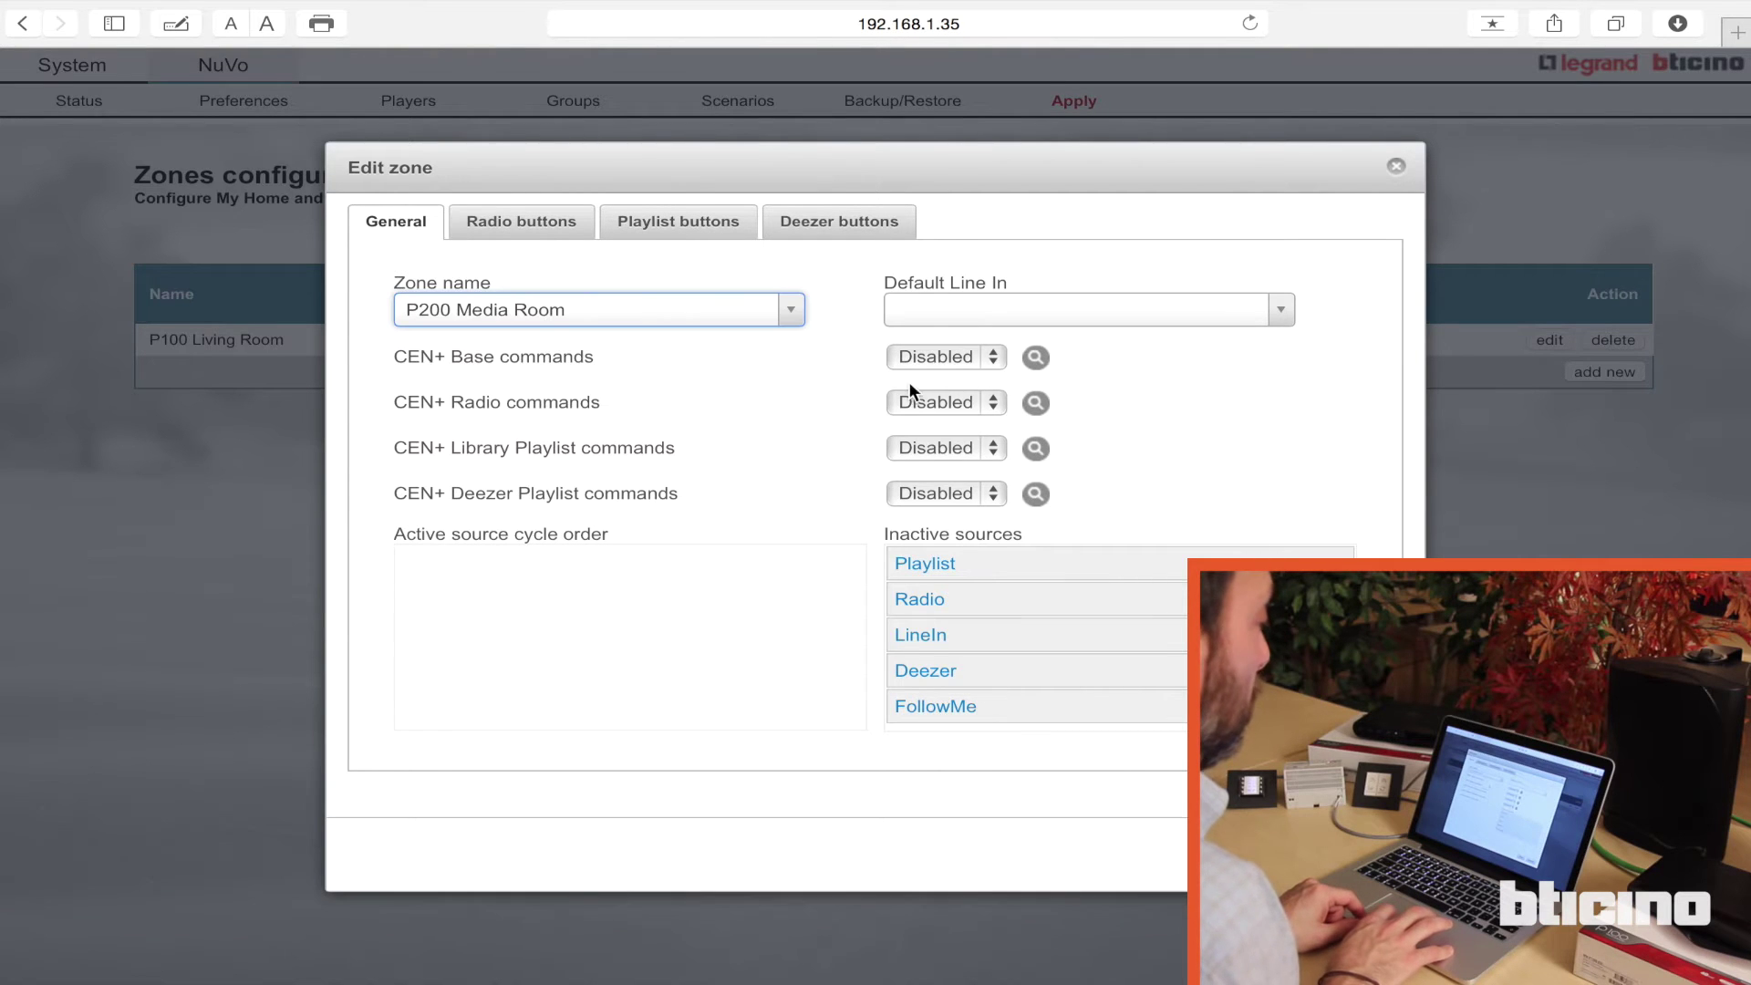
{"action": "left_click", "coordinate": [994, 357]}
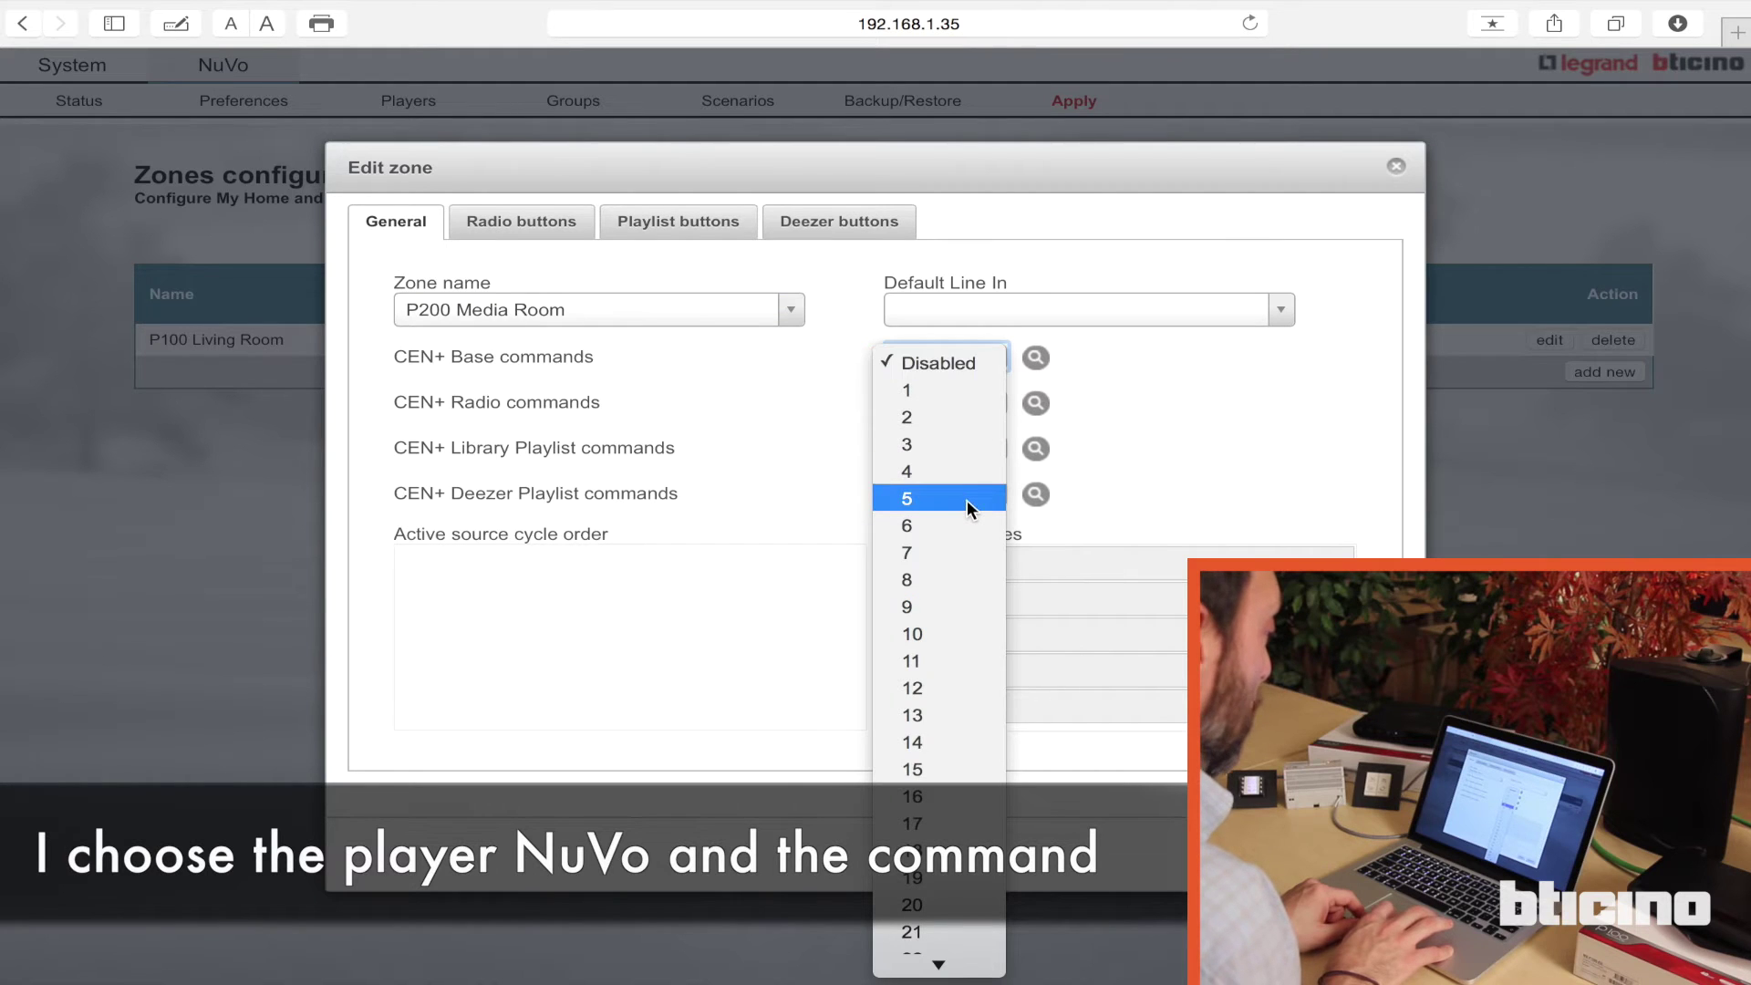
{"action": "left_click", "coordinate": [966, 501]}
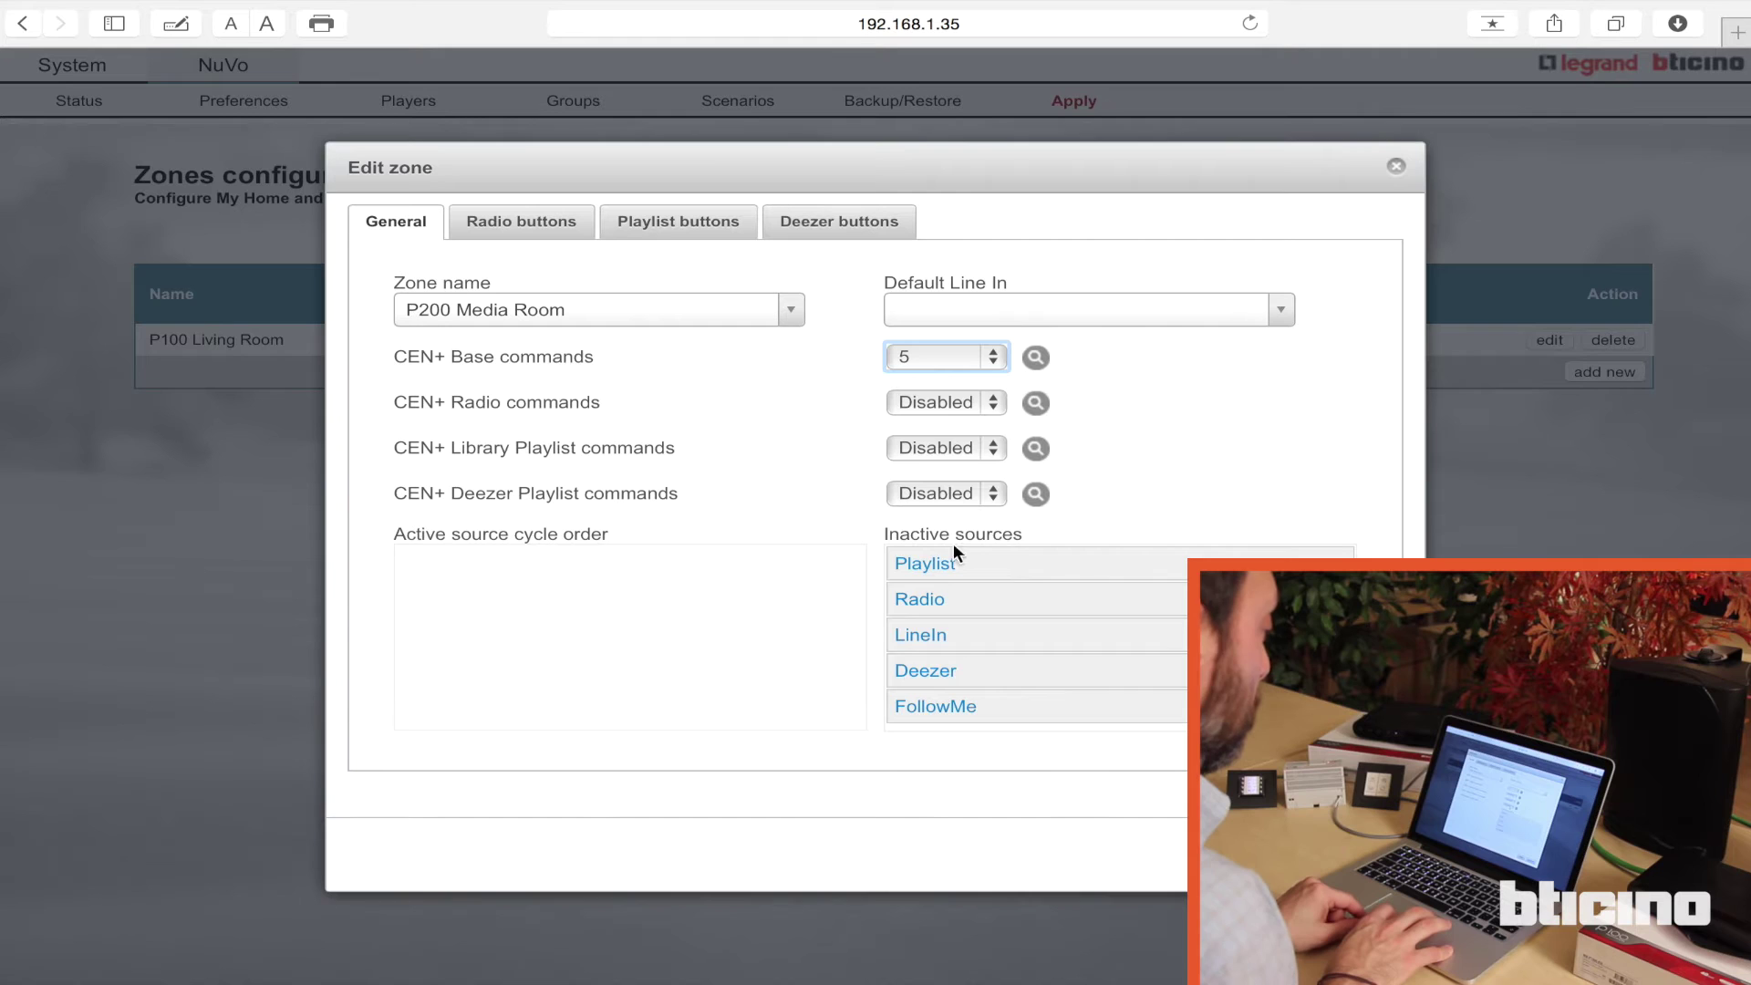
Step: Set the P200 Media Room zone's active source cycle to Playlist, Deezer, Radio, LineIn in that order and save the zone
{"action": "left_click_drag", "start_coordinate": [937, 565], "coordinate": [637, 573]}
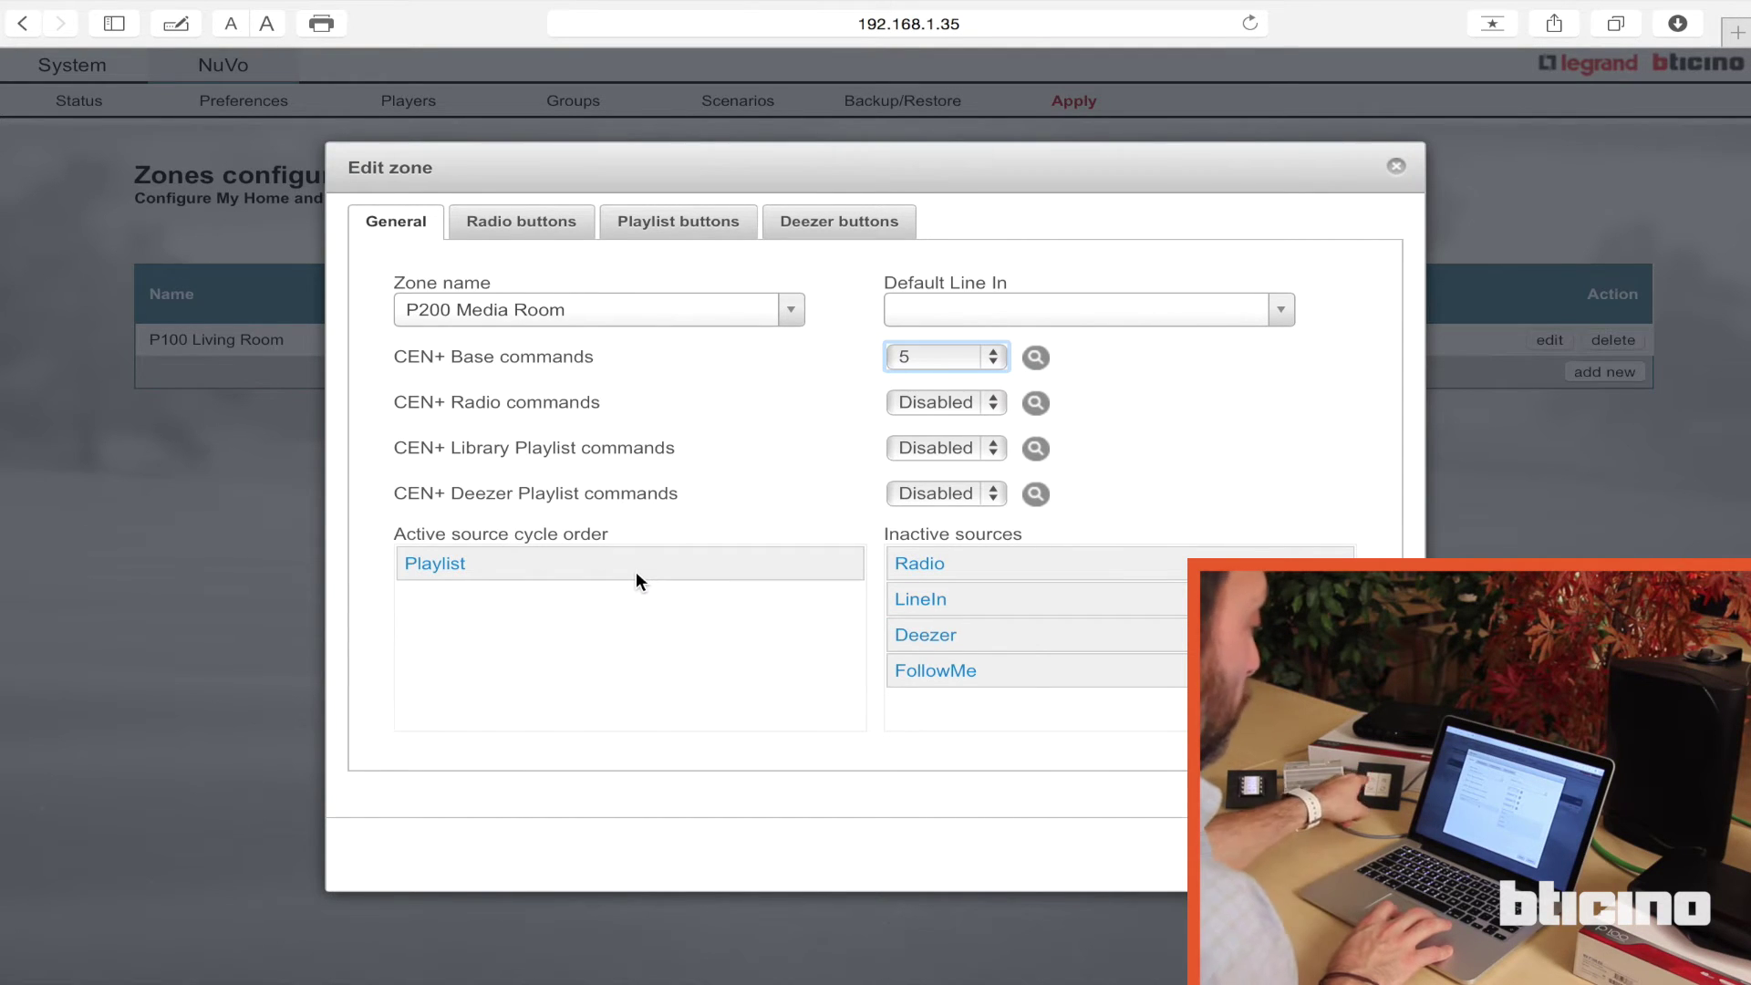
{"action": "left_click_drag", "start_coordinate": [901, 635], "coordinate": [649, 609]}
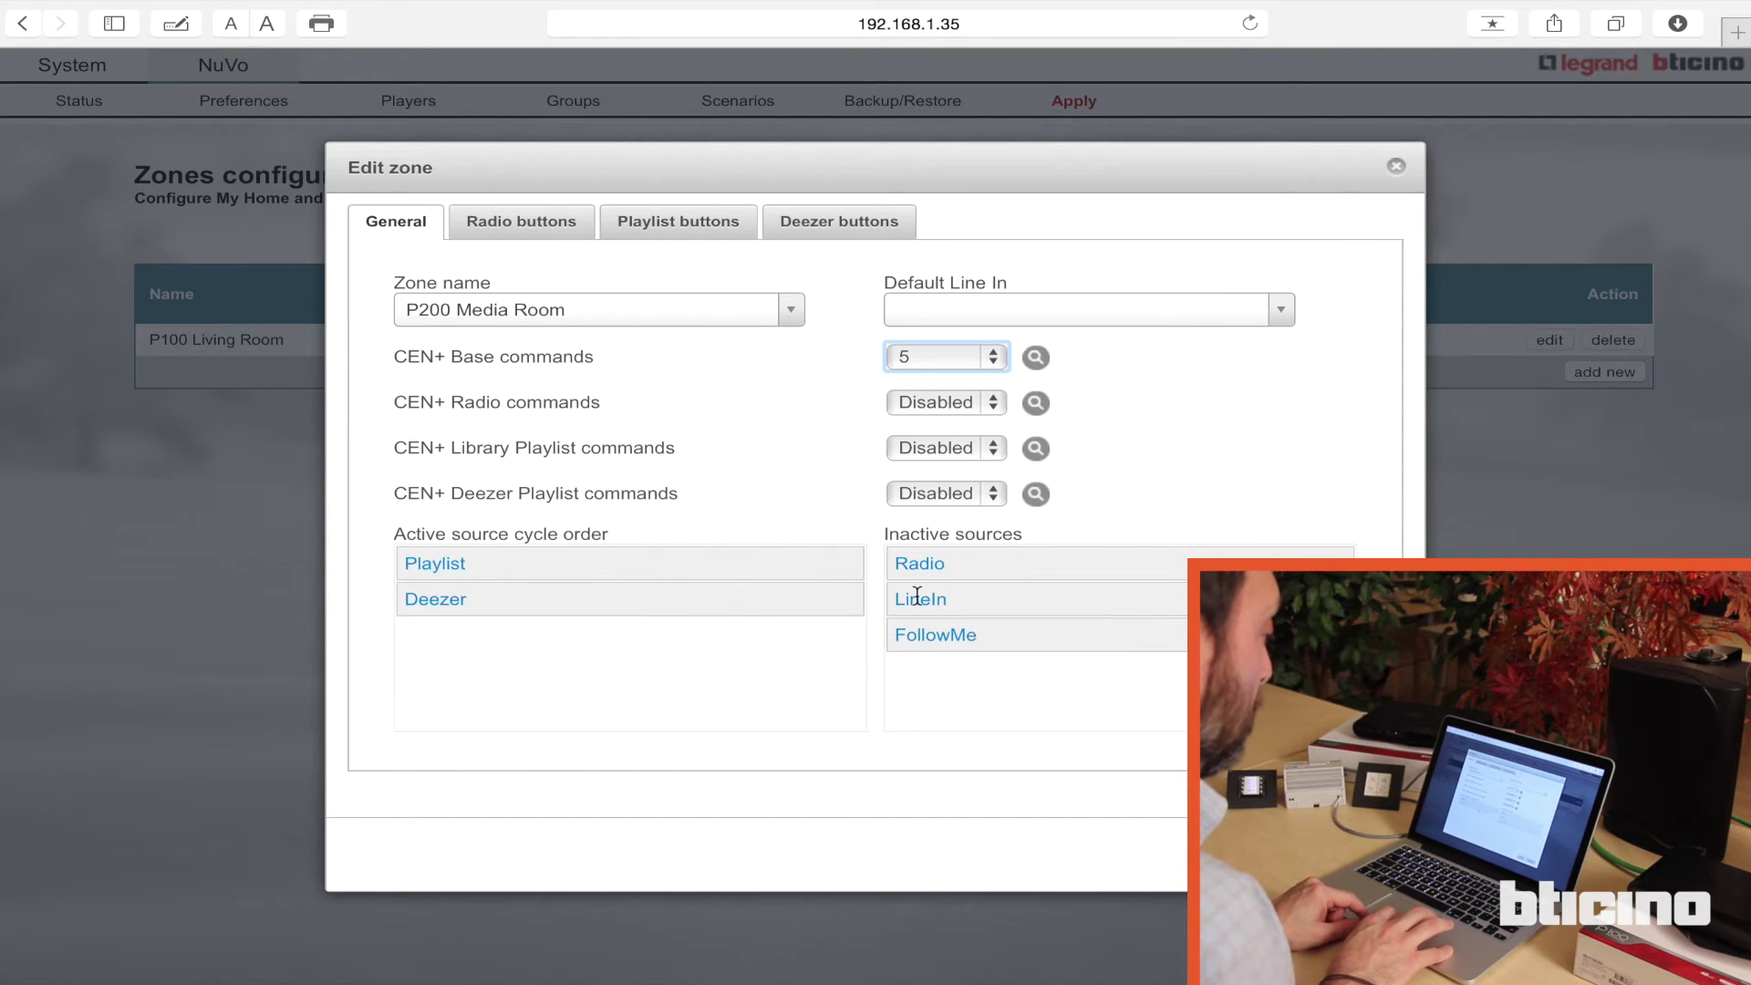
{"action": "left_click_drag", "start_coordinate": [931, 562], "coordinate": [605, 631]}
{"action": "left_click_drag", "start_coordinate": [957, 567], "coordinate": [473, 682]}
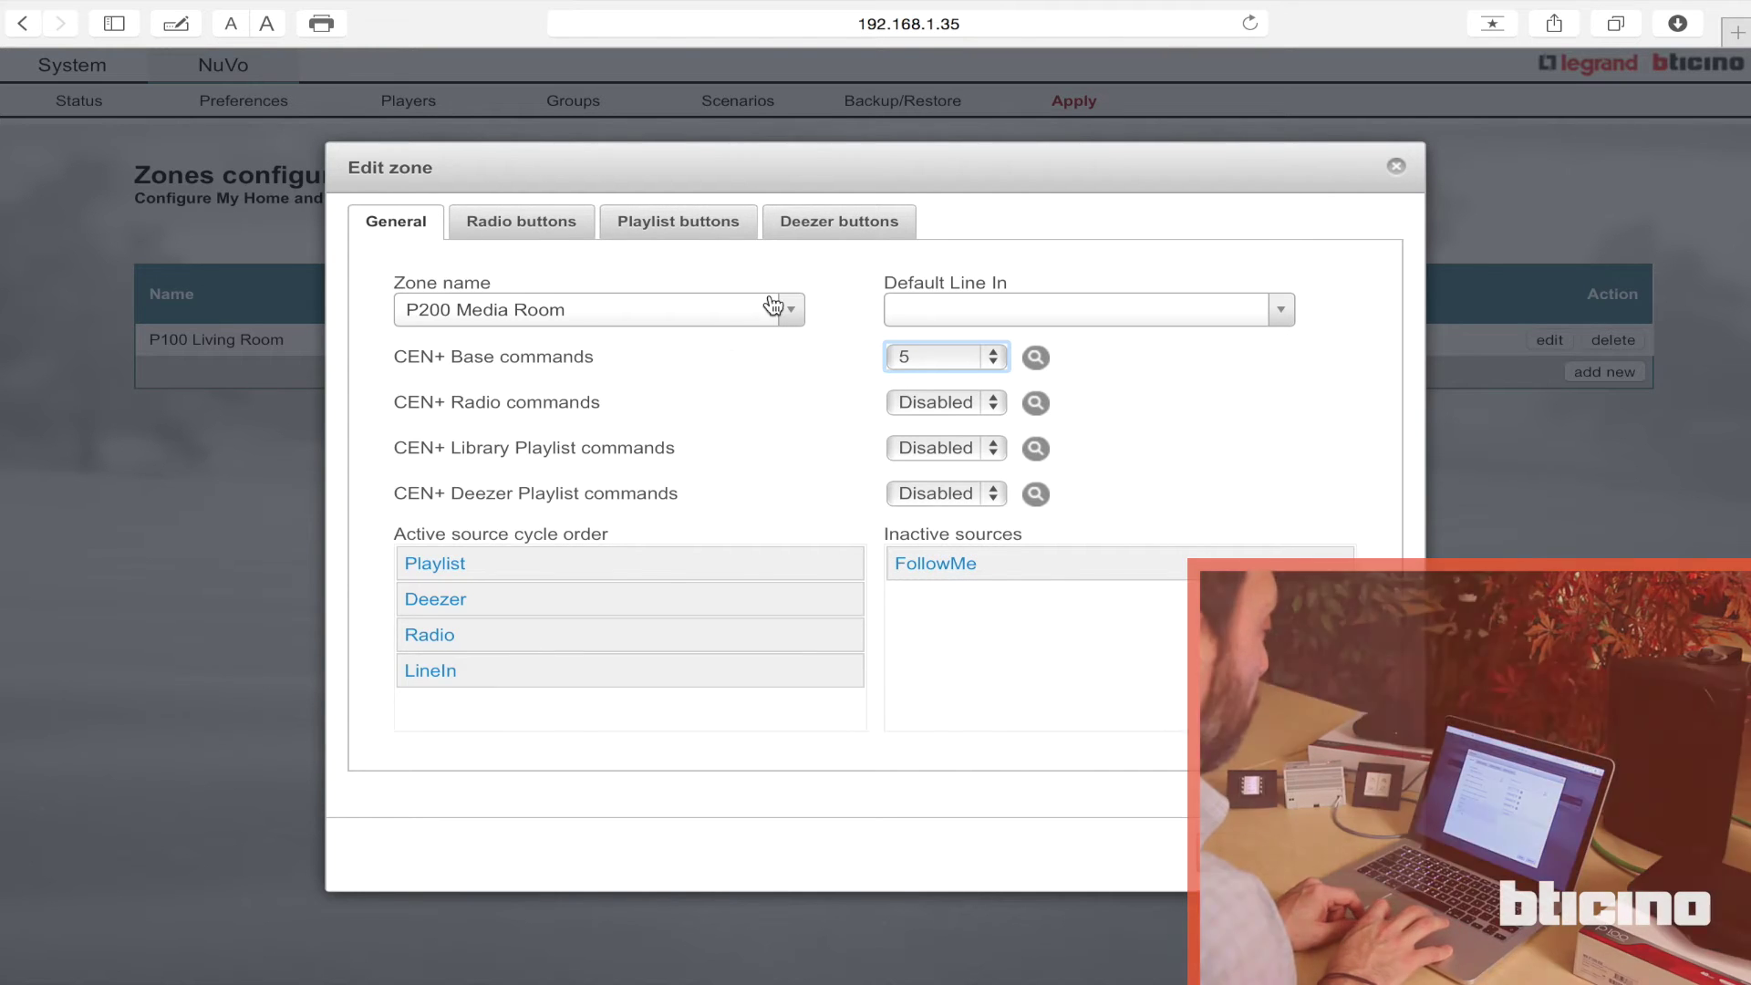
{"action": "left_click", "coordinate": [1241, 851]}
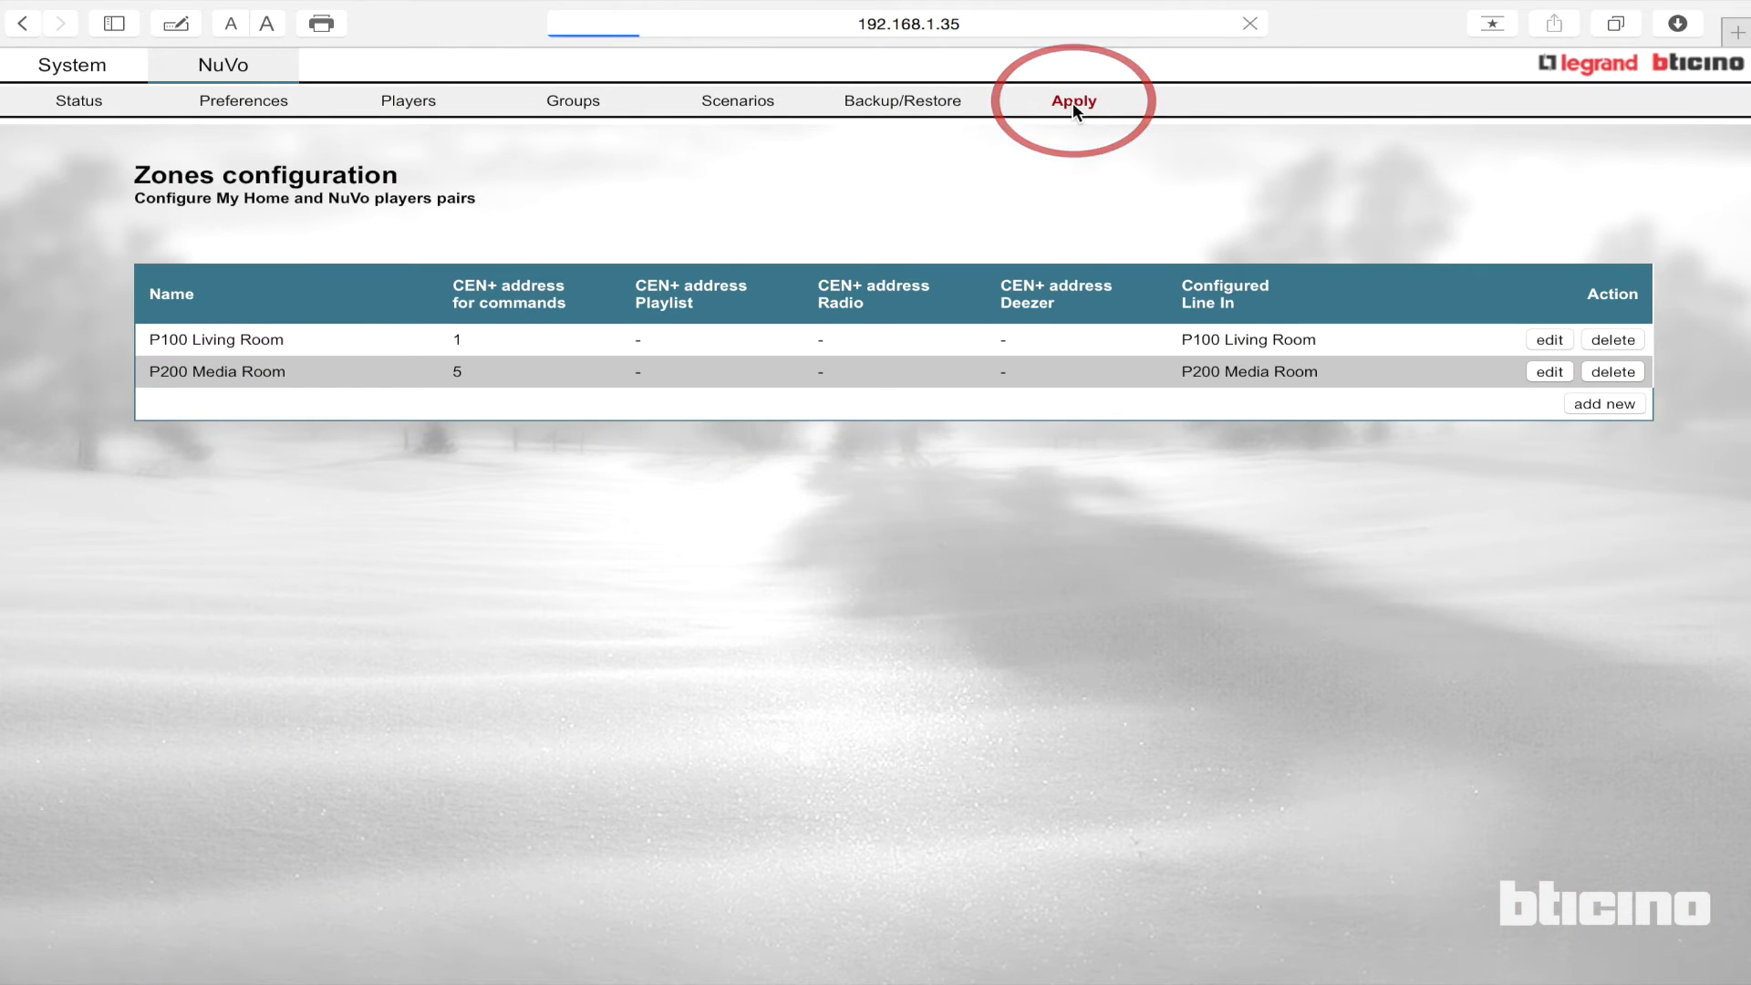
Step: Apply and save the modified zones configuration to the running driver, and check the NuVo status
{"action": "left_click", "coordinate": [1073, 103]}
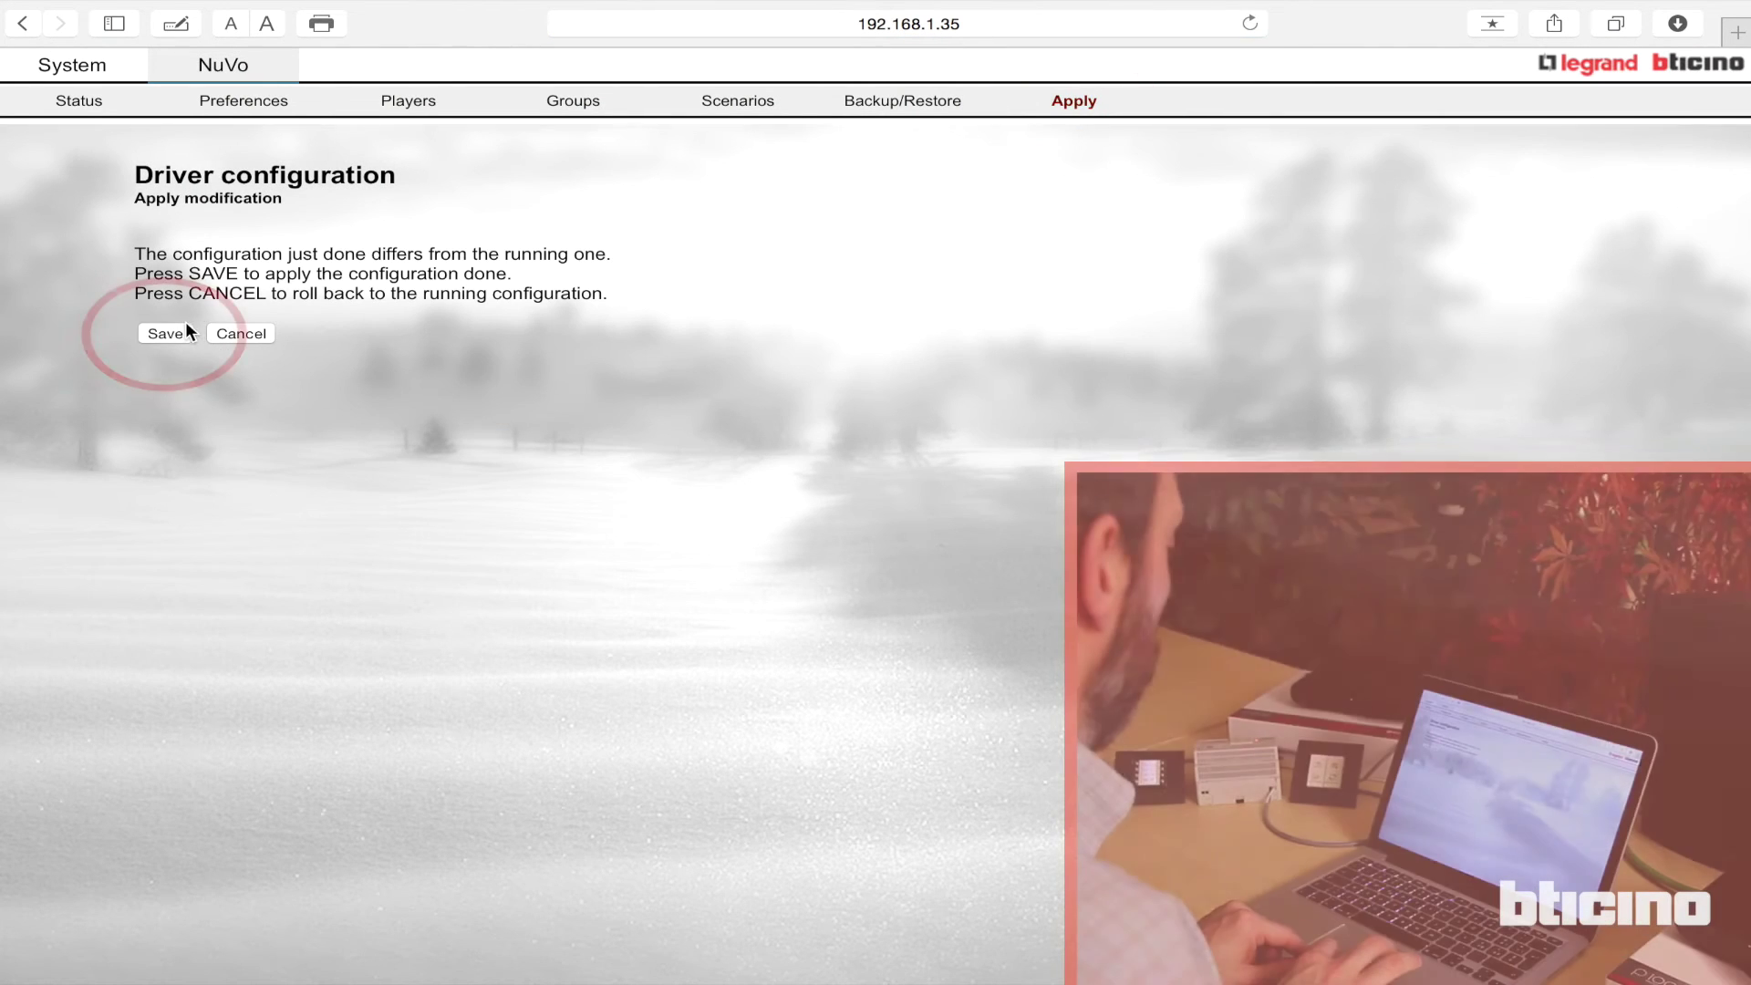
{"action": "left_click", "coordinate": [178, 334]}
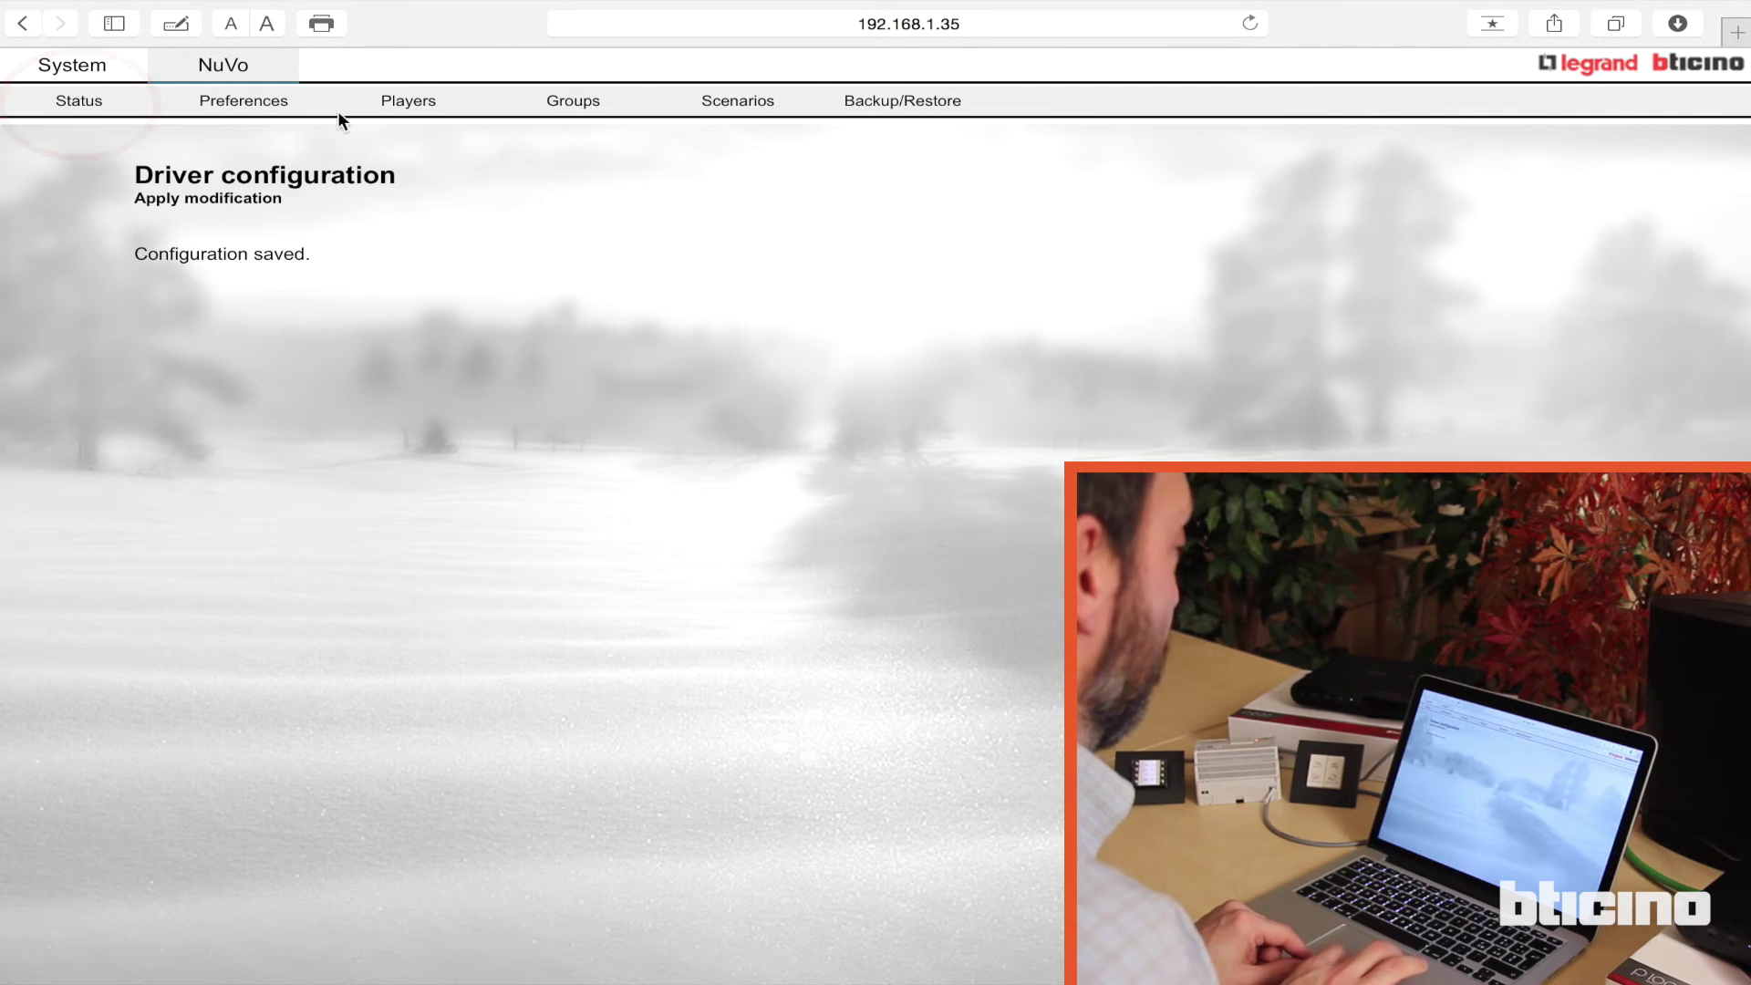
{"action": "left_click", "coordinate": [79, 102]}
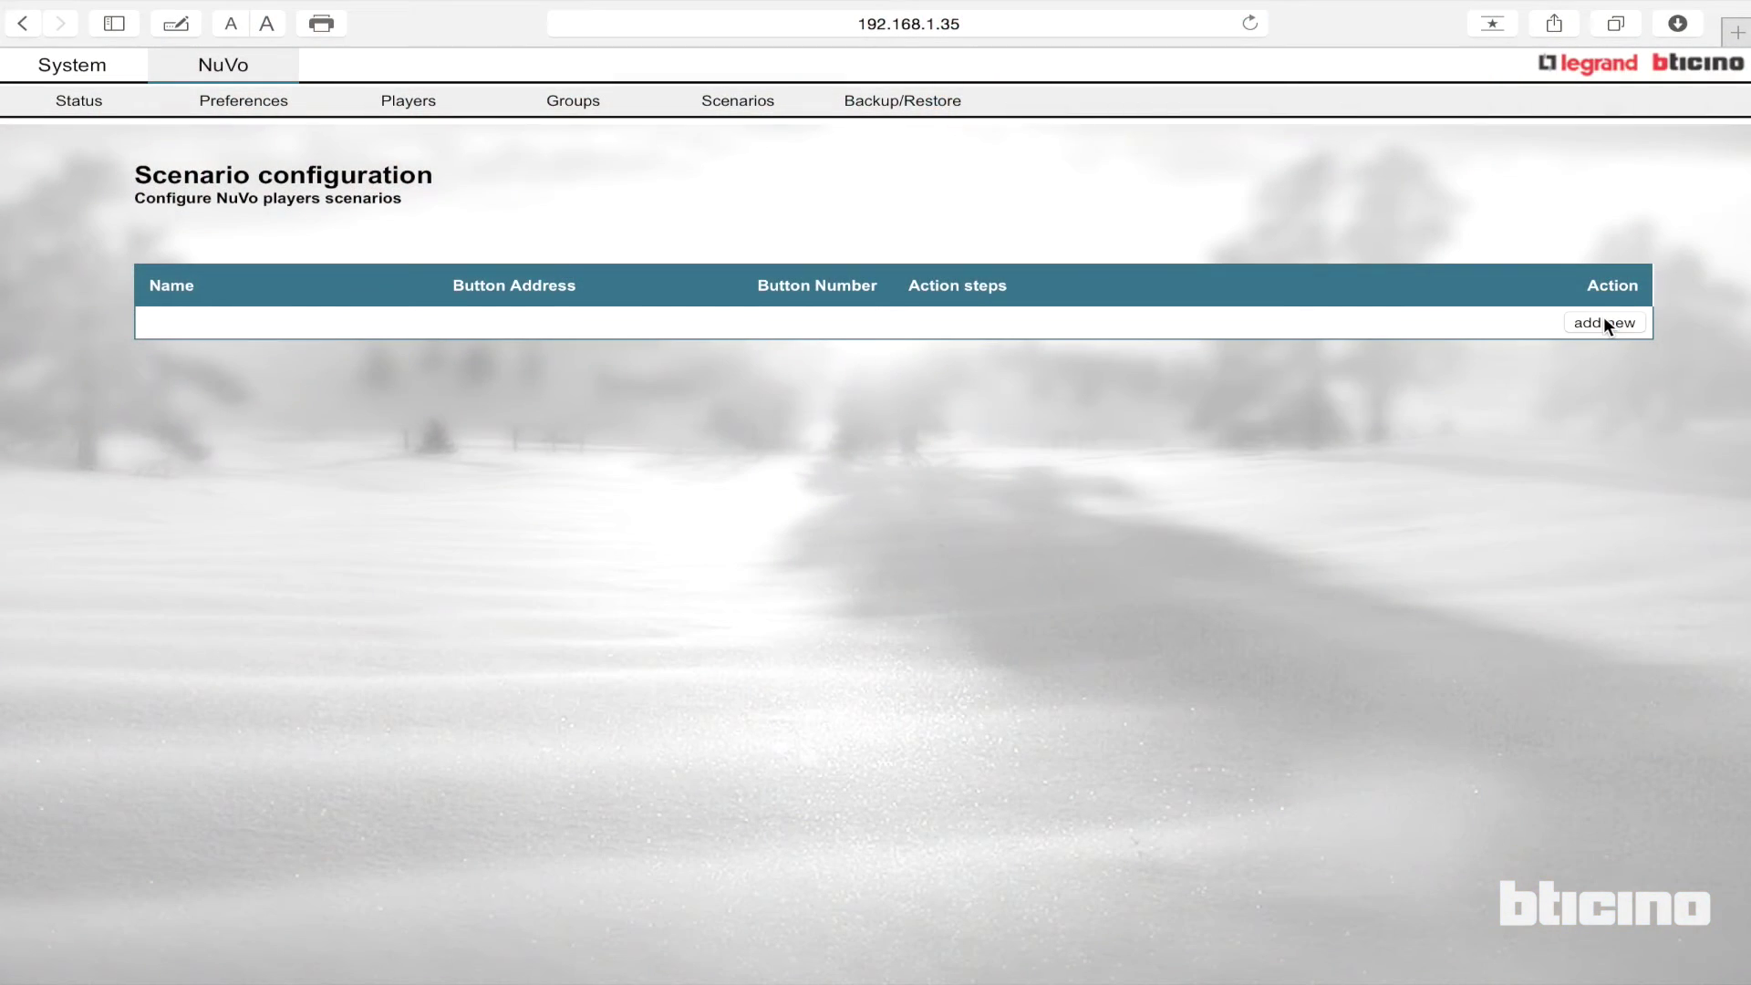
Step: Create a scenario named Home, triggered by Scenario module (F420/003551) on the local bus at A 1 PL 1, button 1, and save it
{"action": "left_click", "coordinate": [1604, 321]}
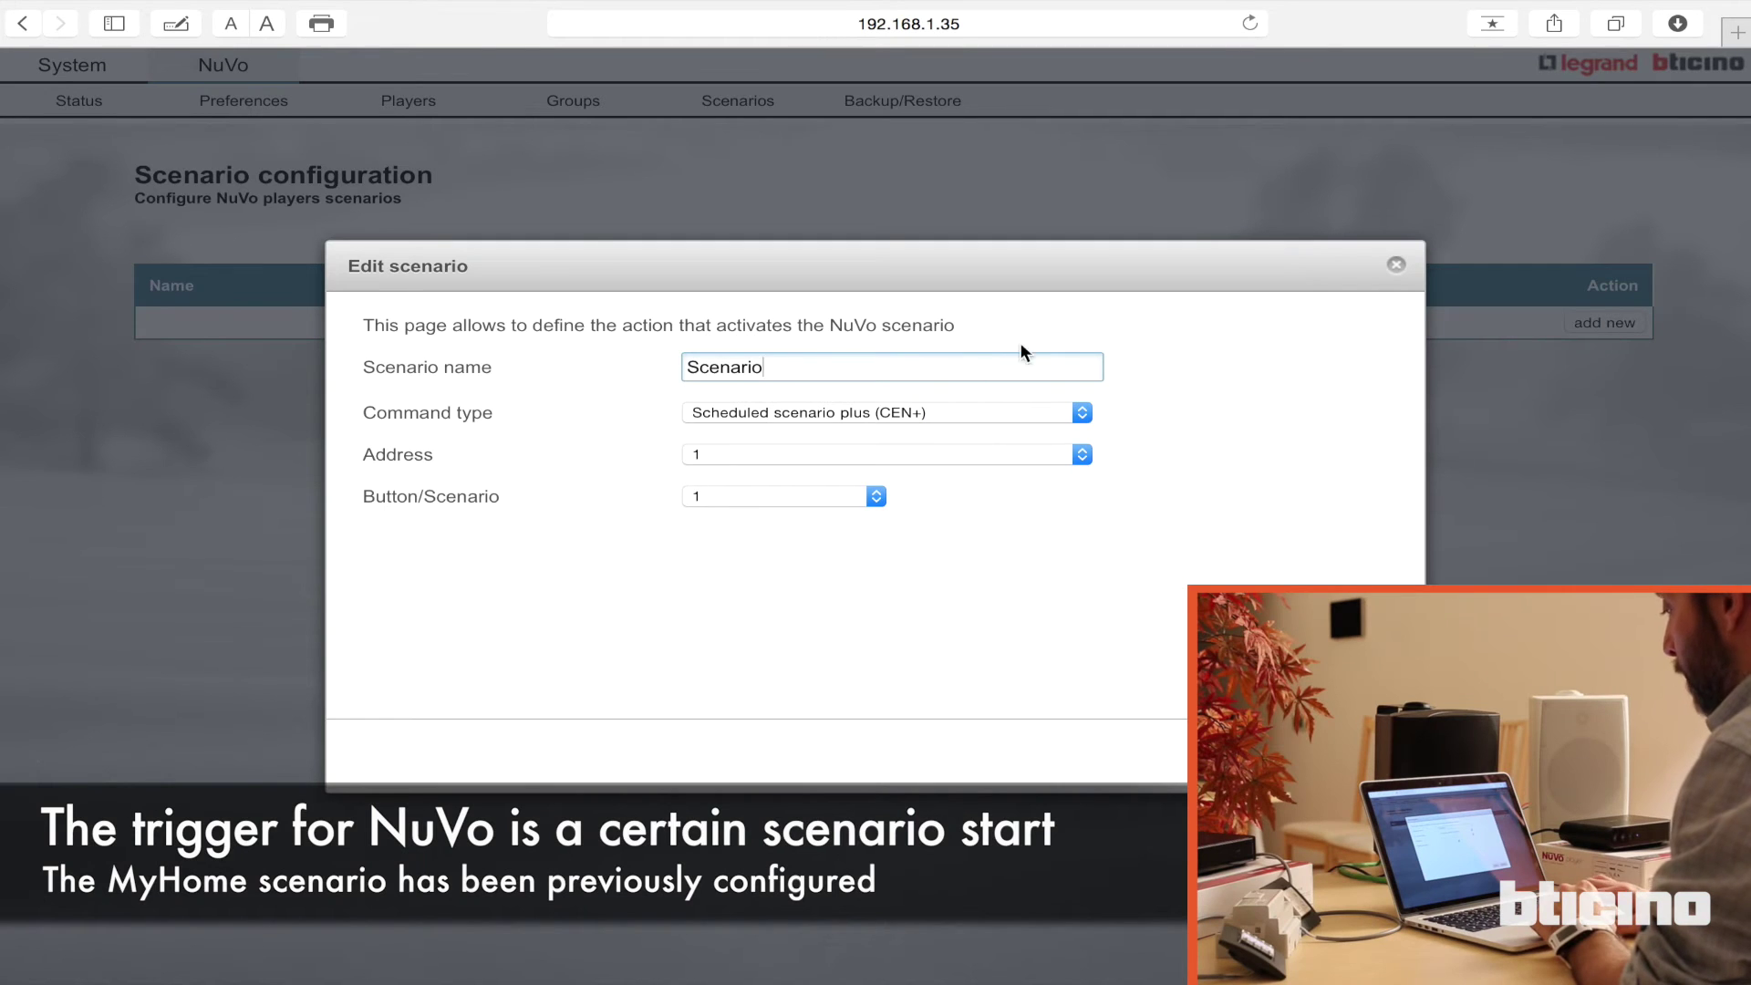
{"action": "key", "text": "super+a"}
{"action": "type", "text": "Hom"}
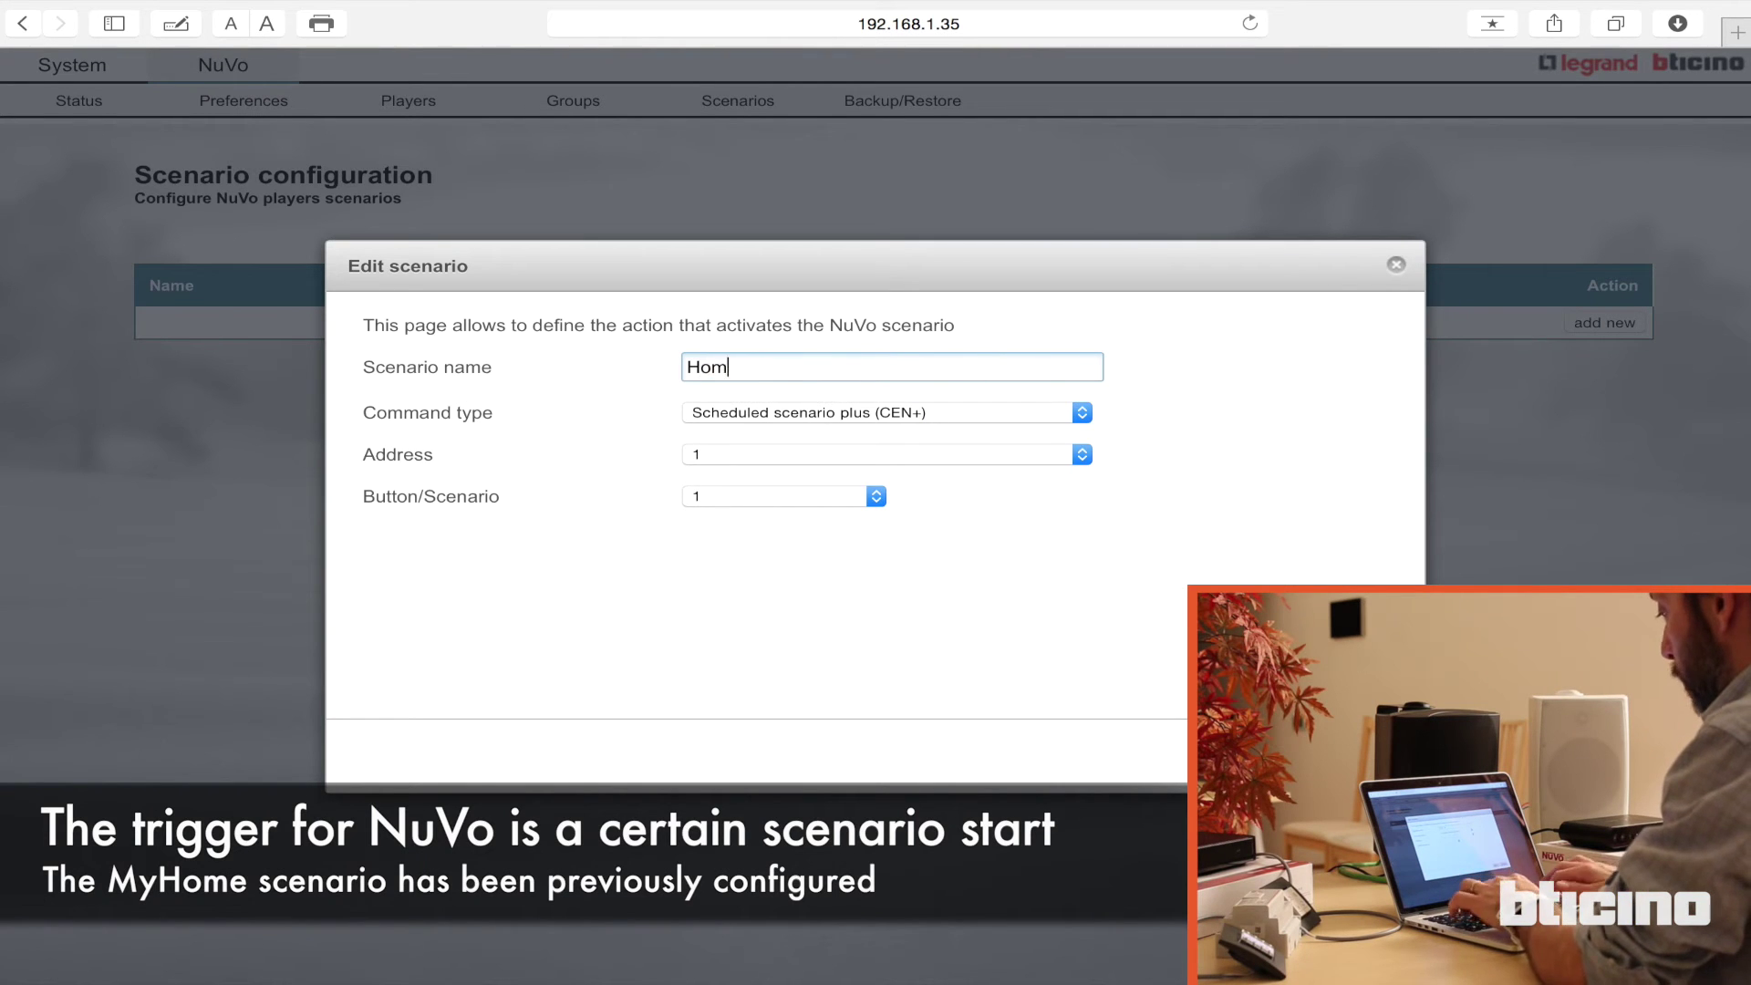
{"action": "type", "text": "e"}
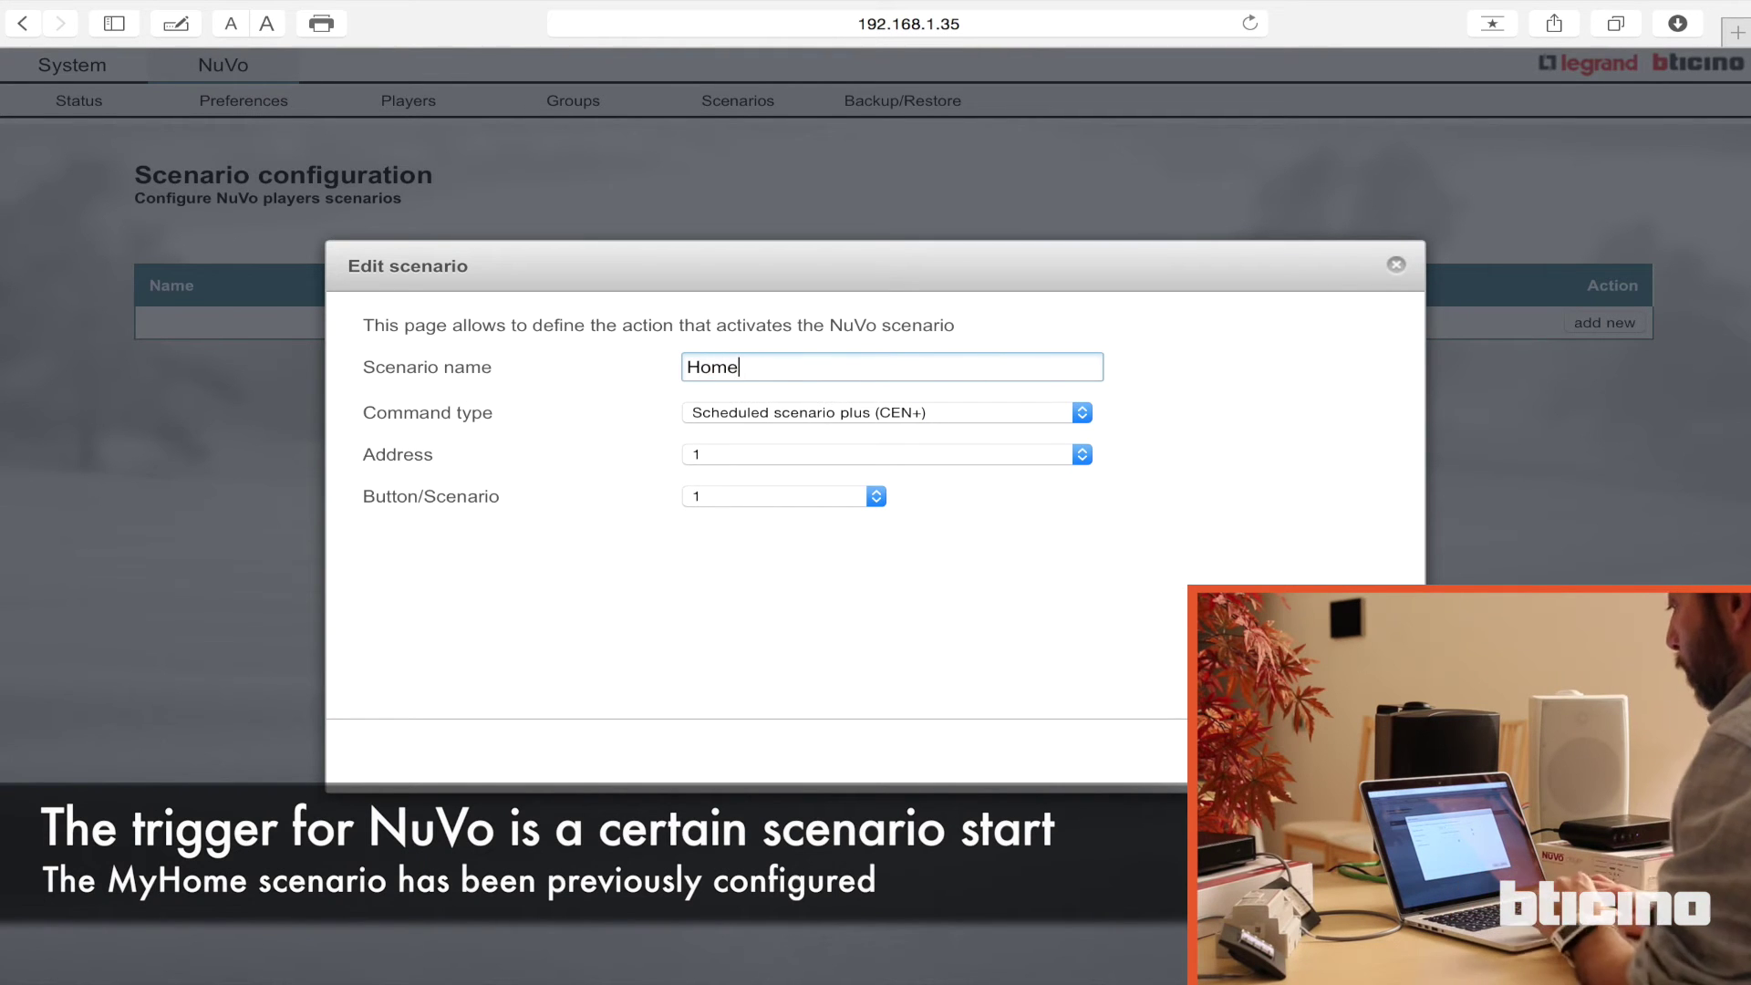
{"action": "left_click", "coordinate": [937, 419]}
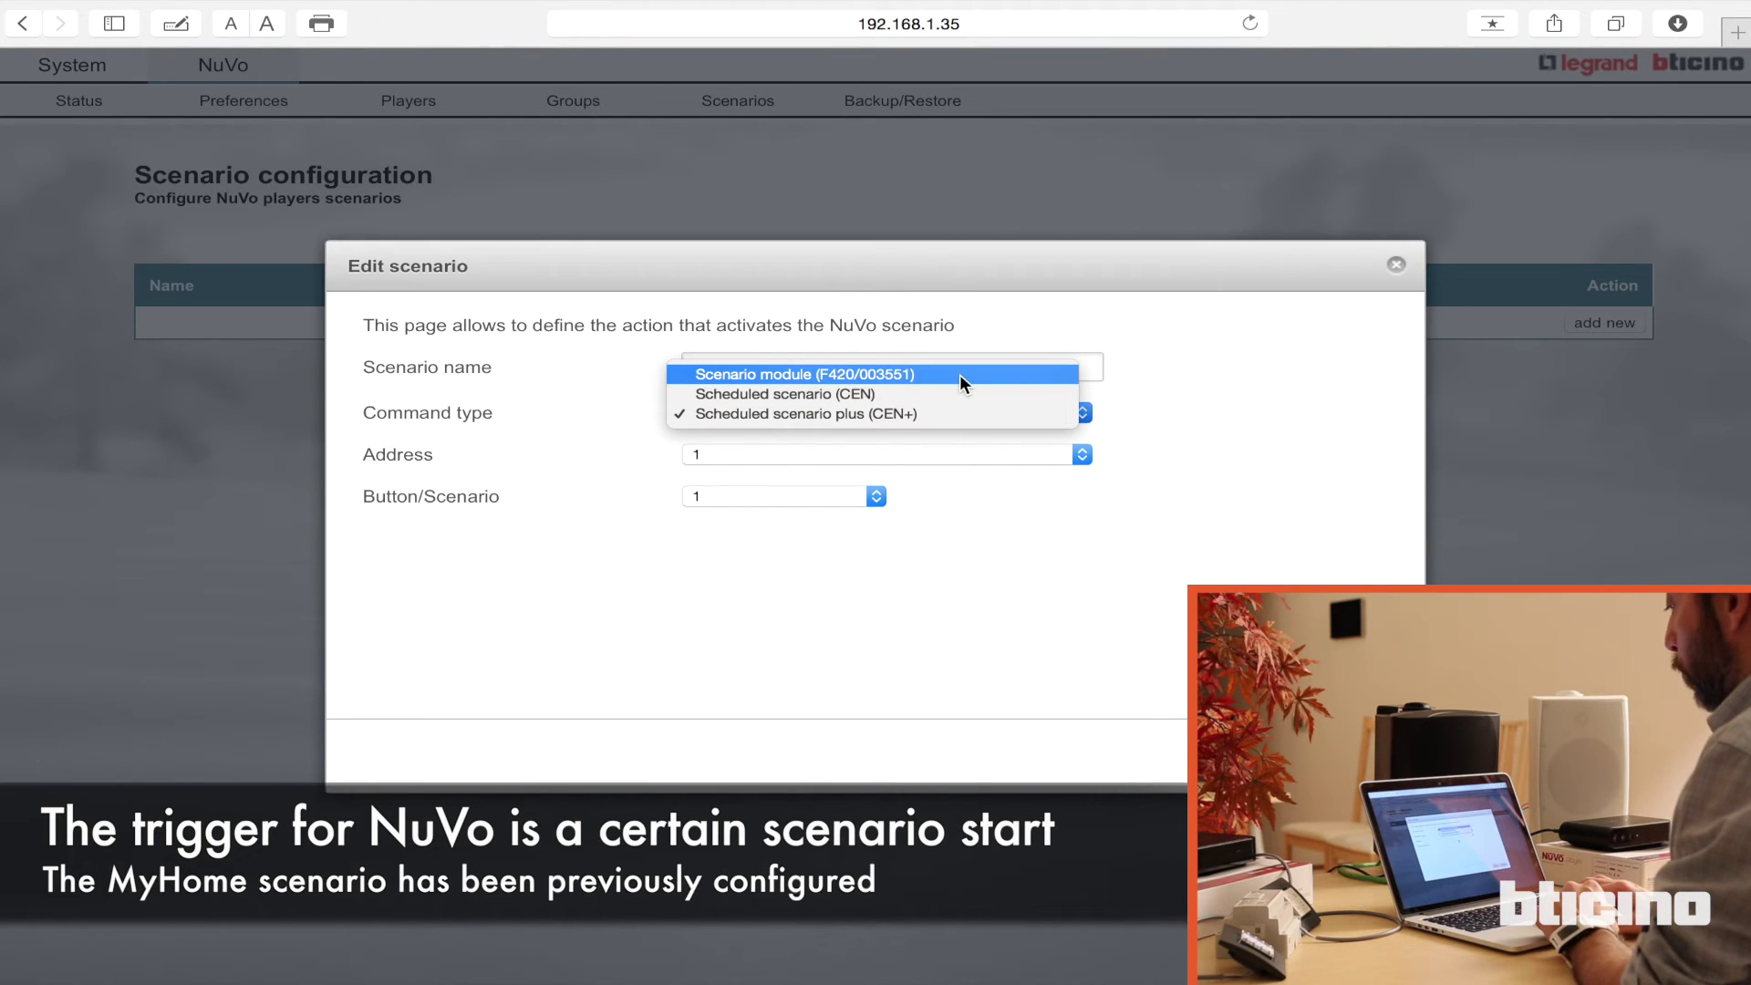
{"action": "left_click", "coordinate": [959, 374]}
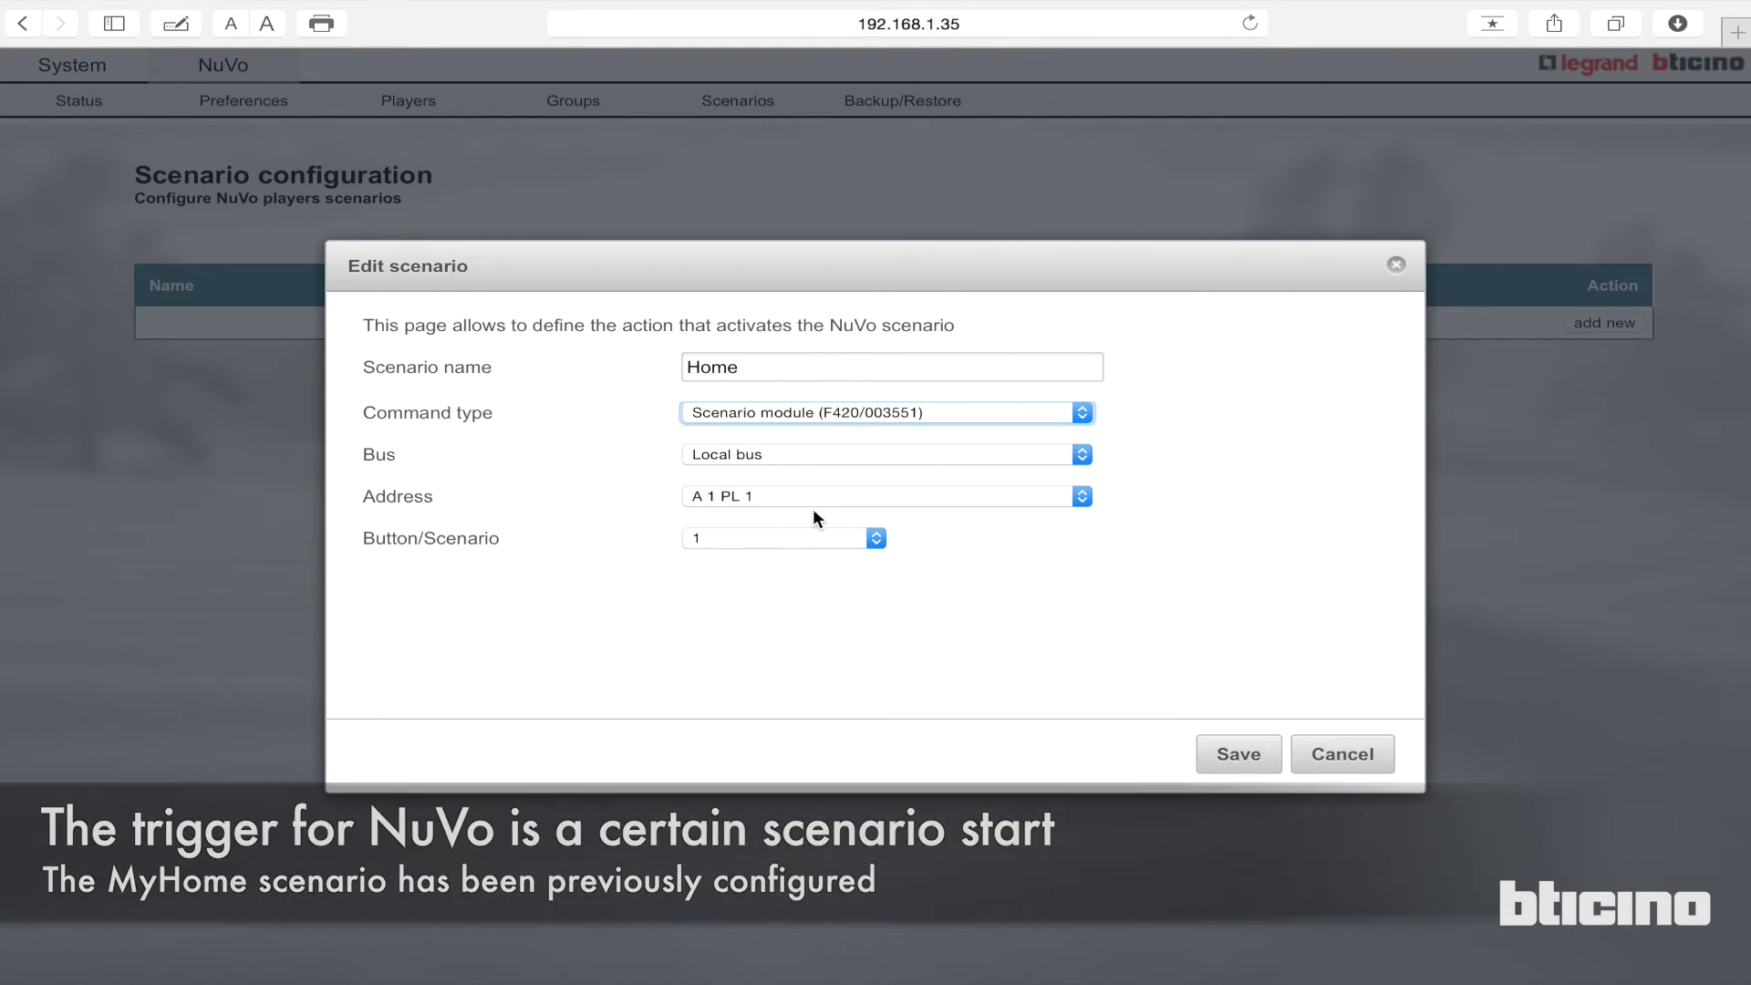
{"action": "left_click", "coordinate": [1239, 757]}
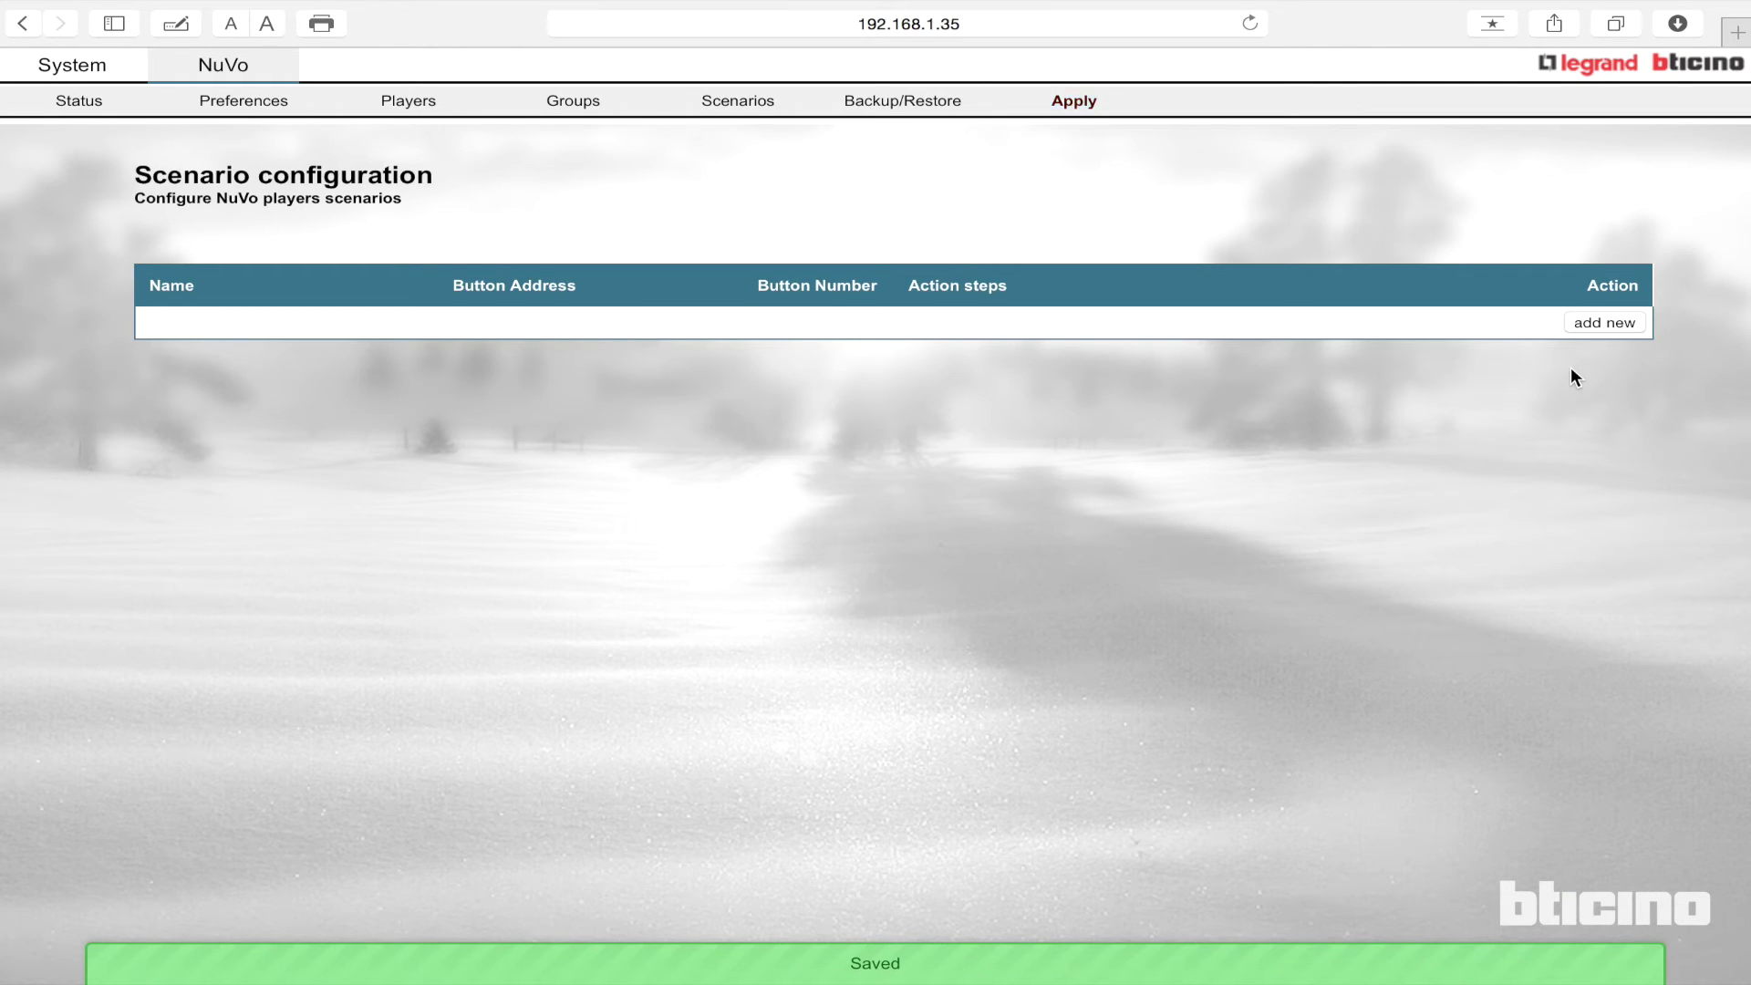
Step: Add an action to the Home scenario that plays the specified radio streaming on the P100 Living Room player, and save it
{"action": "left_click", "coordinate": [1496, 327]}
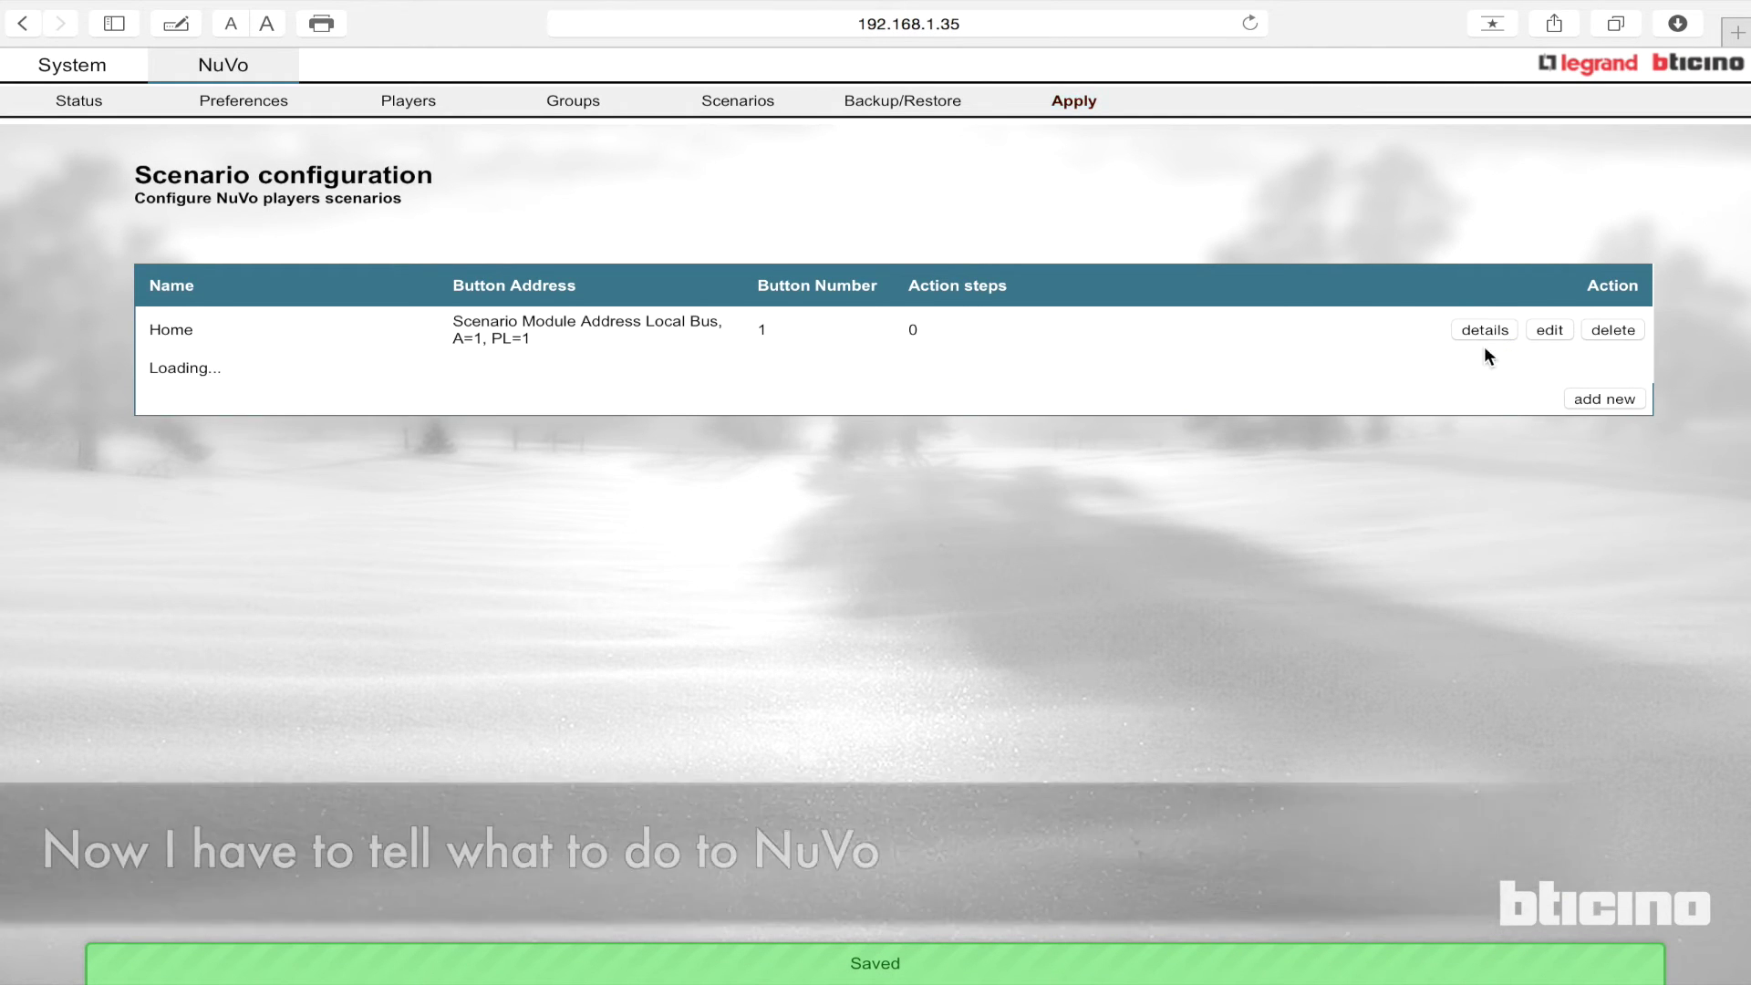
{"action": "left_click", "coordinate": [1605, 436]}
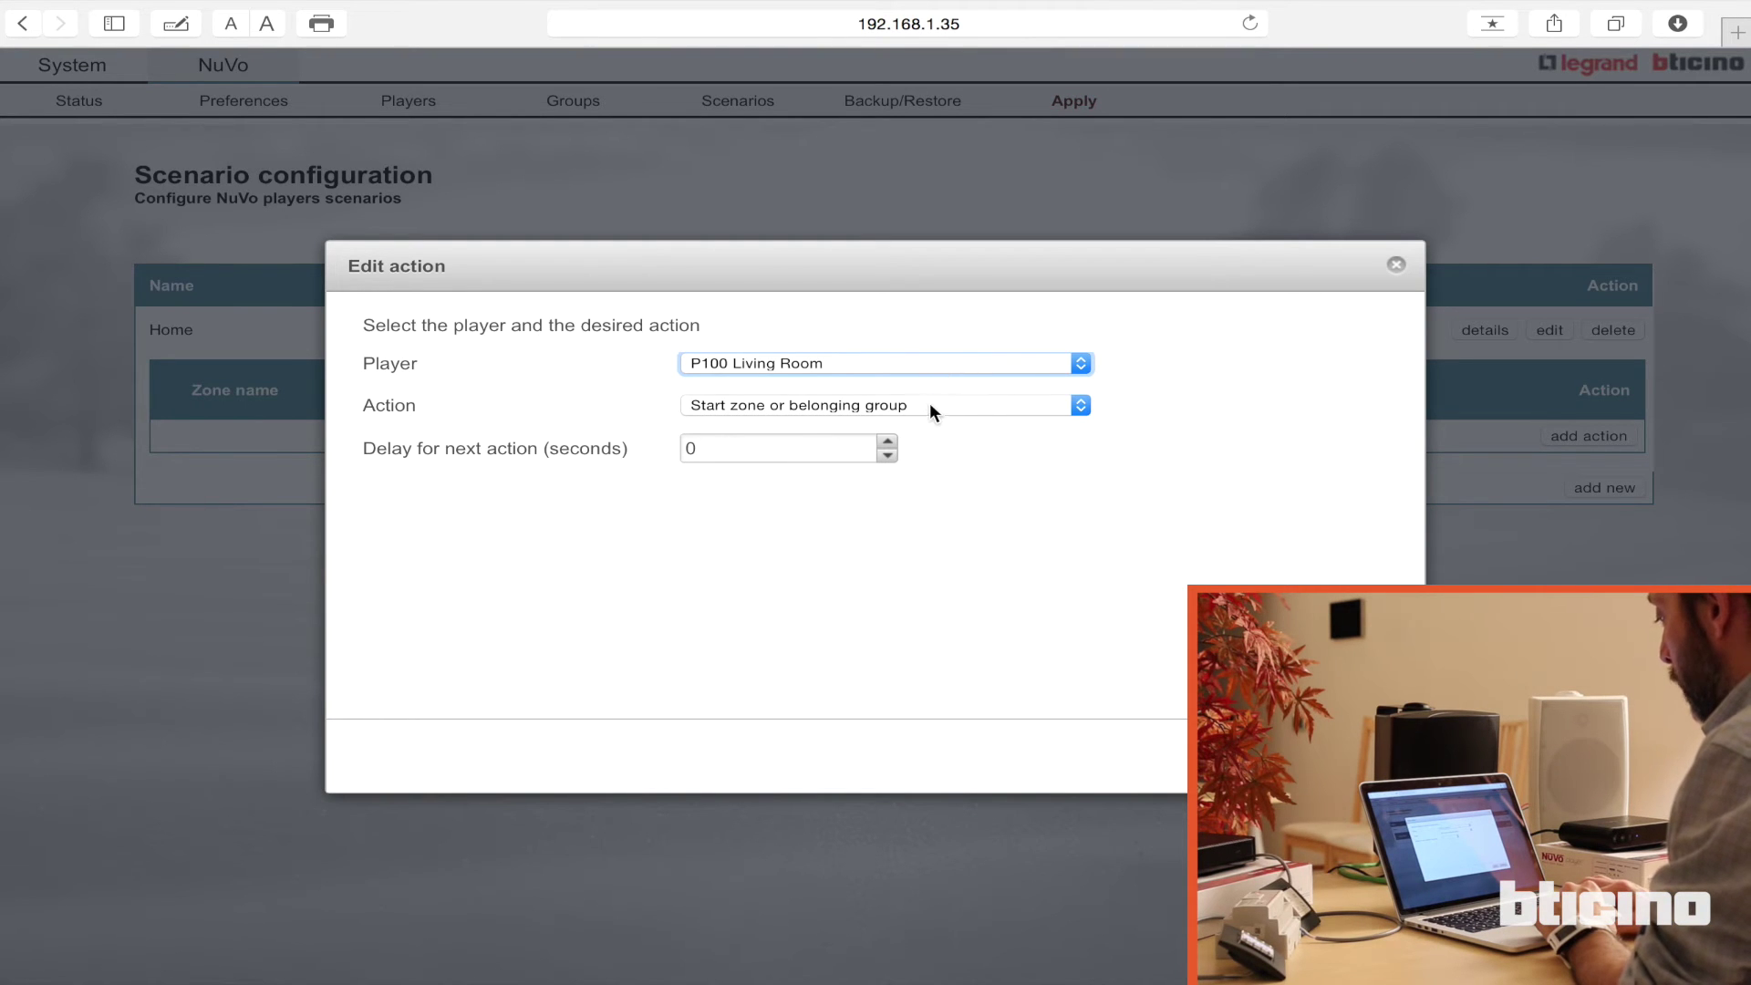
{"action": "left_click", "coordinate": [987, 409]}
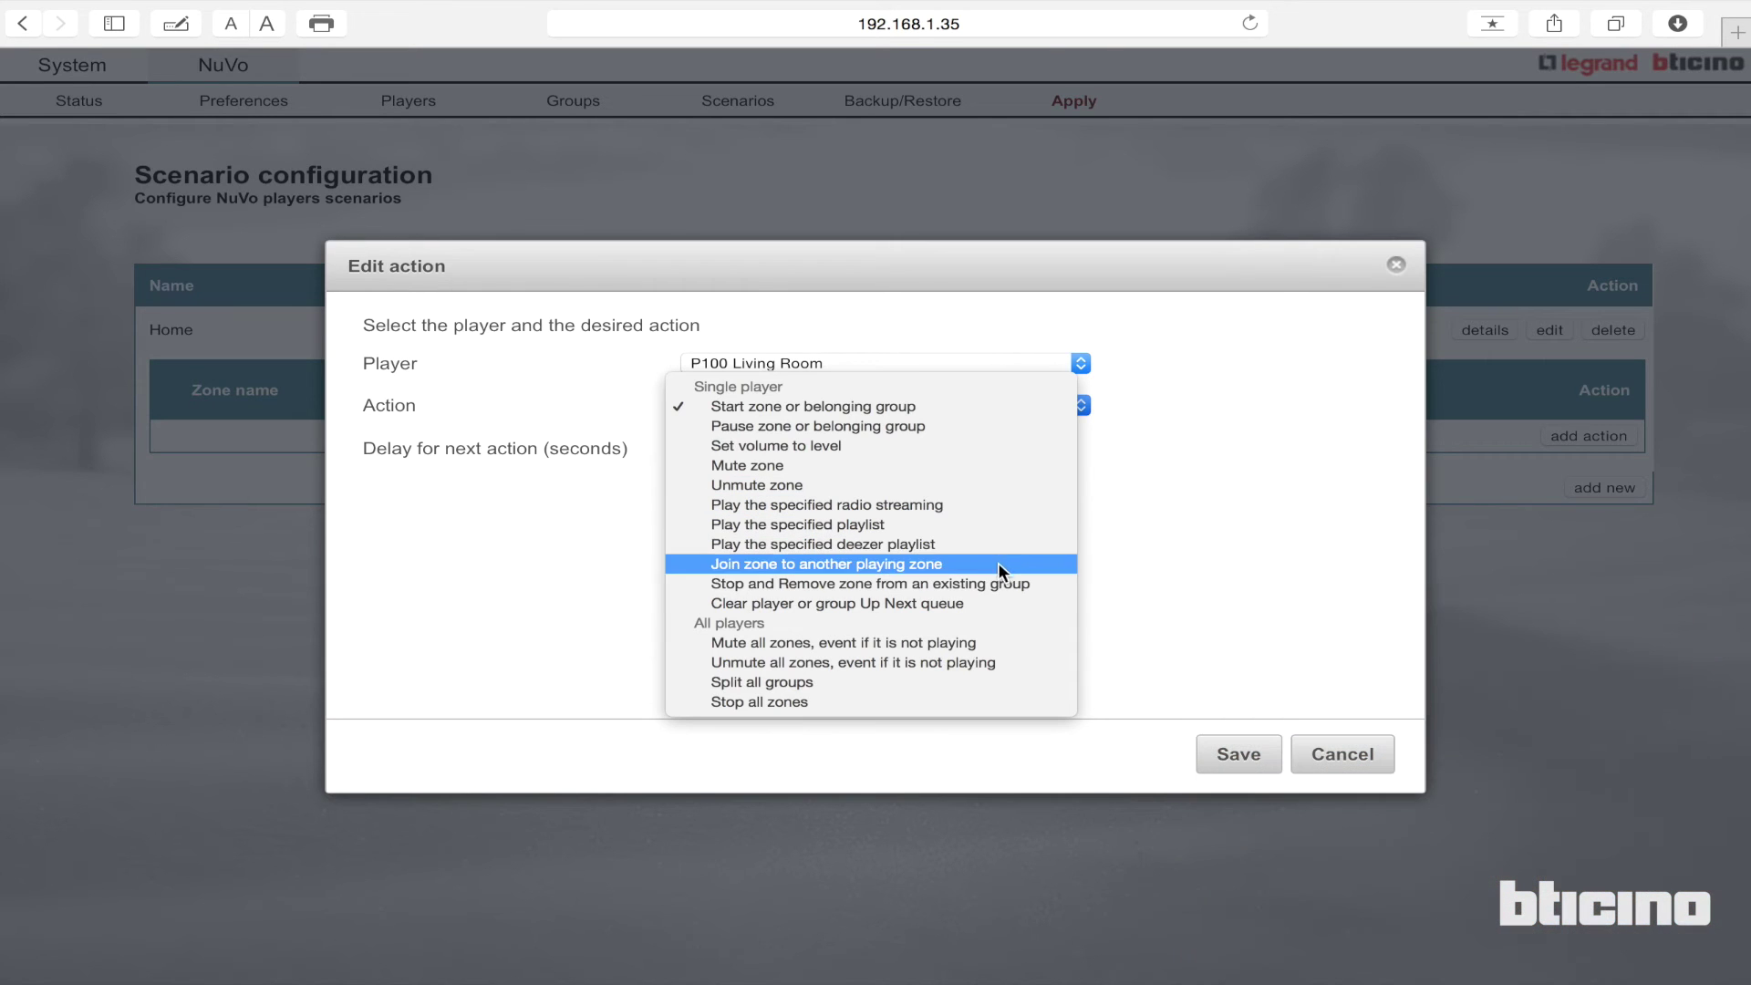
{"action": "left_click", "coordinate": [1024, 503]}
{"action": "left_click", "coordinate": [1252, 771]}
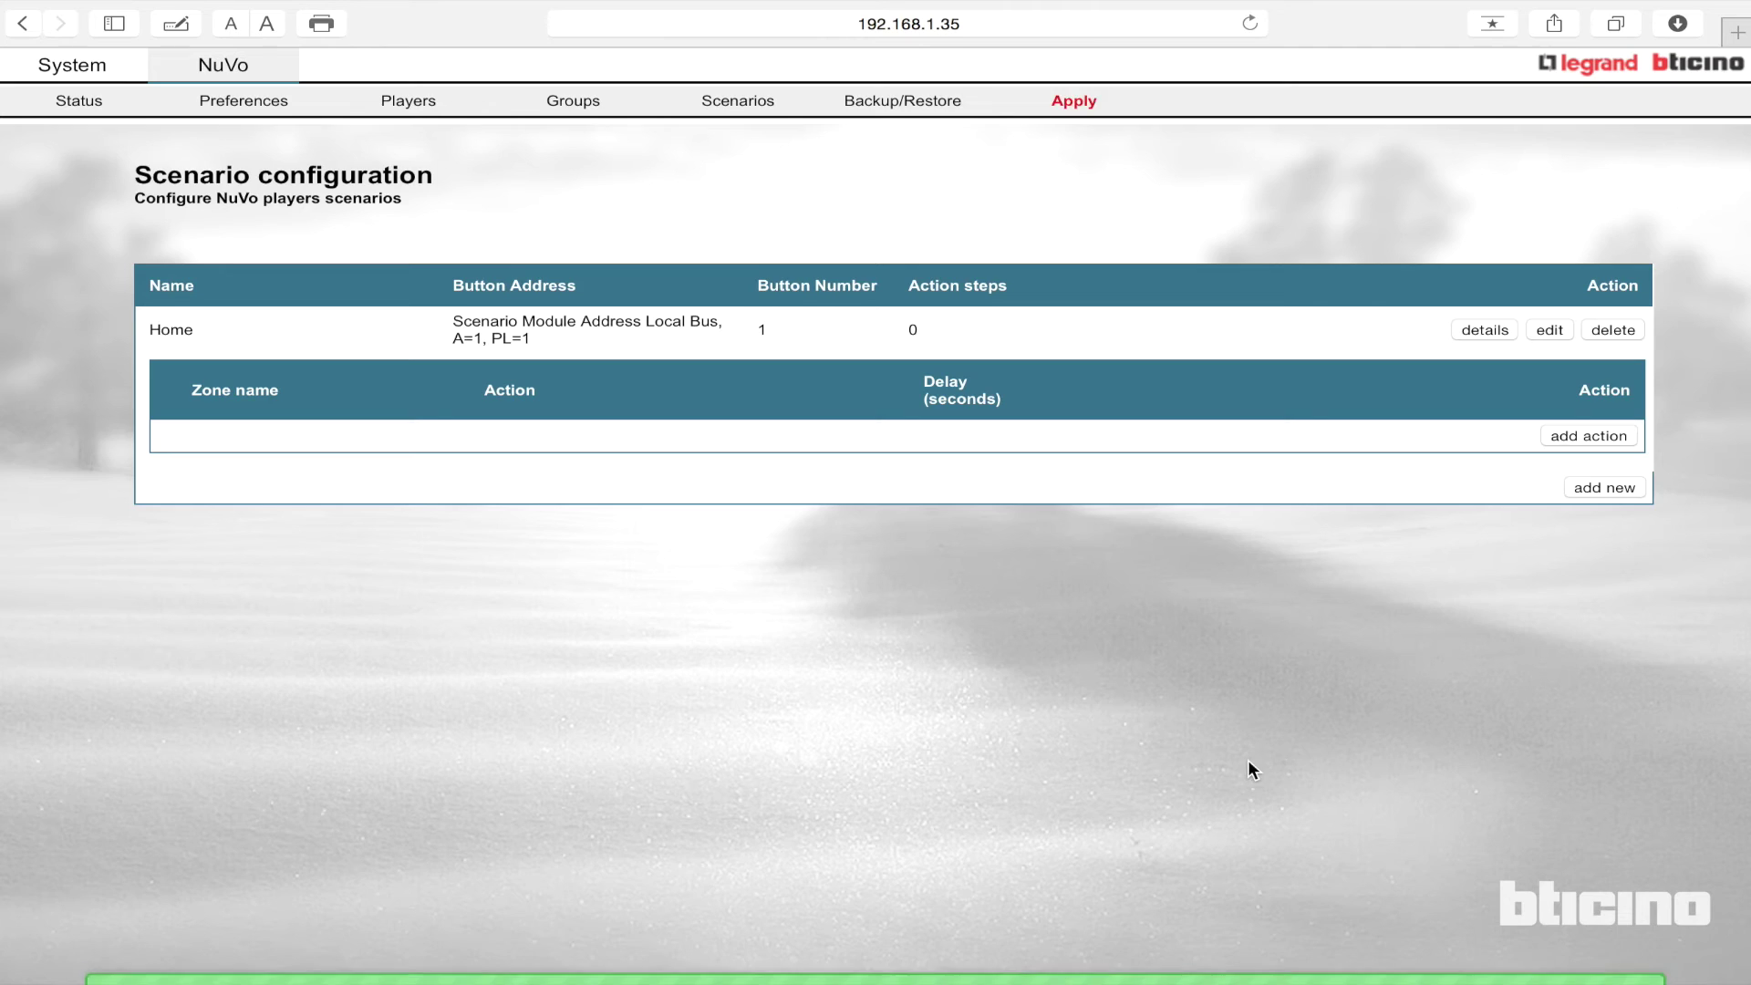